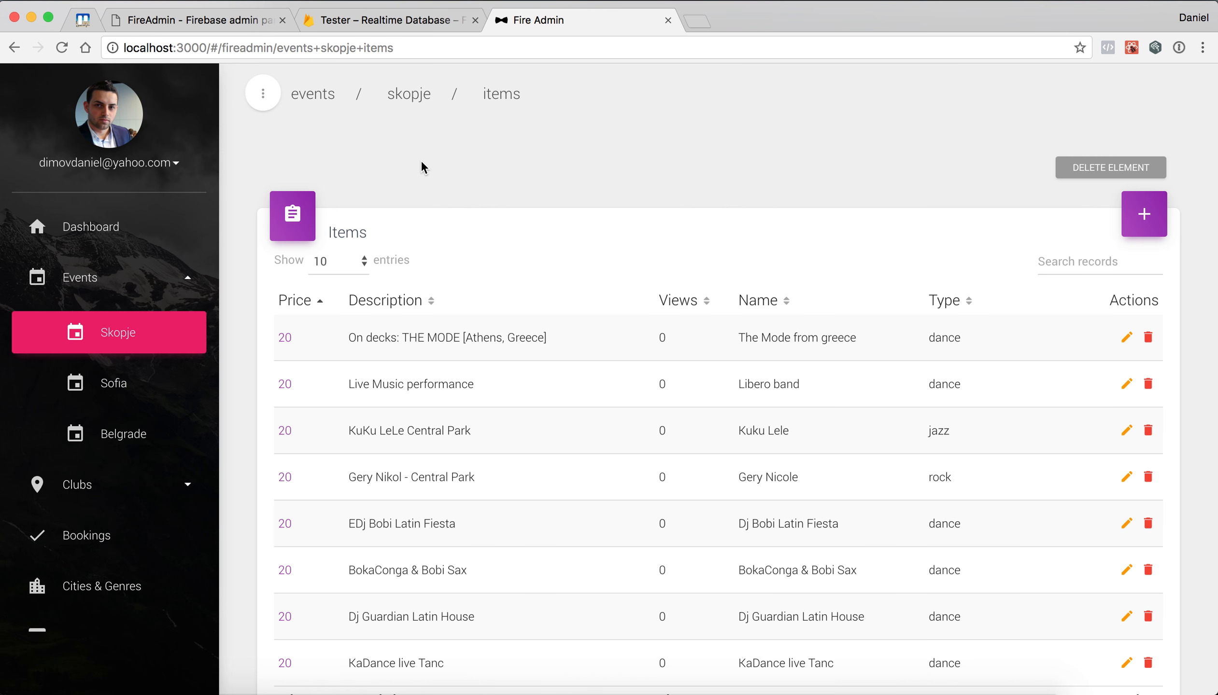
# - Switch to the Firebase Realtime Database data and examine the city branches under the events node
pyautogui.click(369, 22)
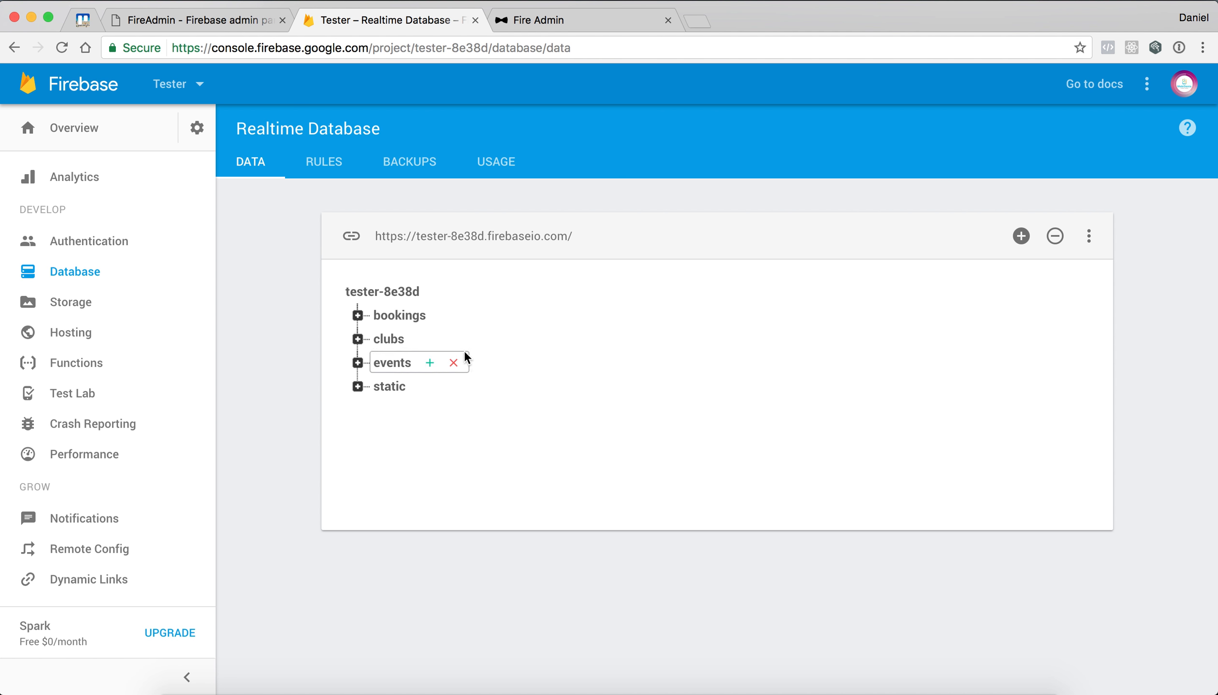
pyautogui.click(356, 369)
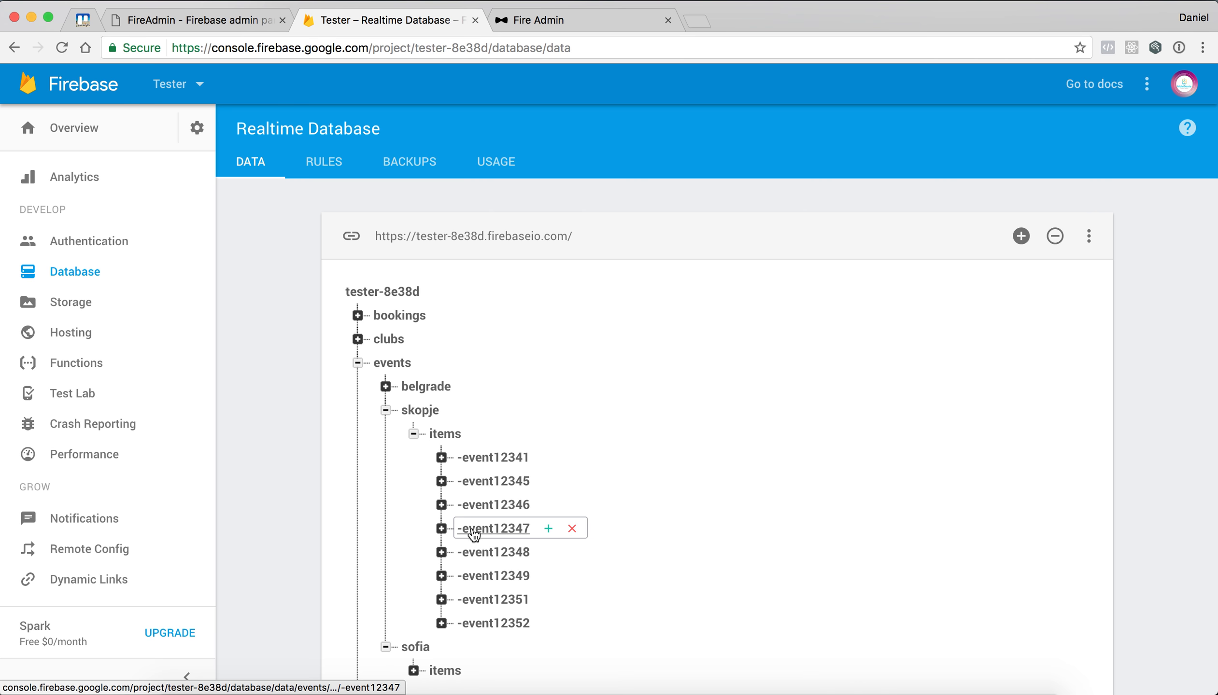
pyautogui.click(386, 410)
pyautogui.click(385, 386)
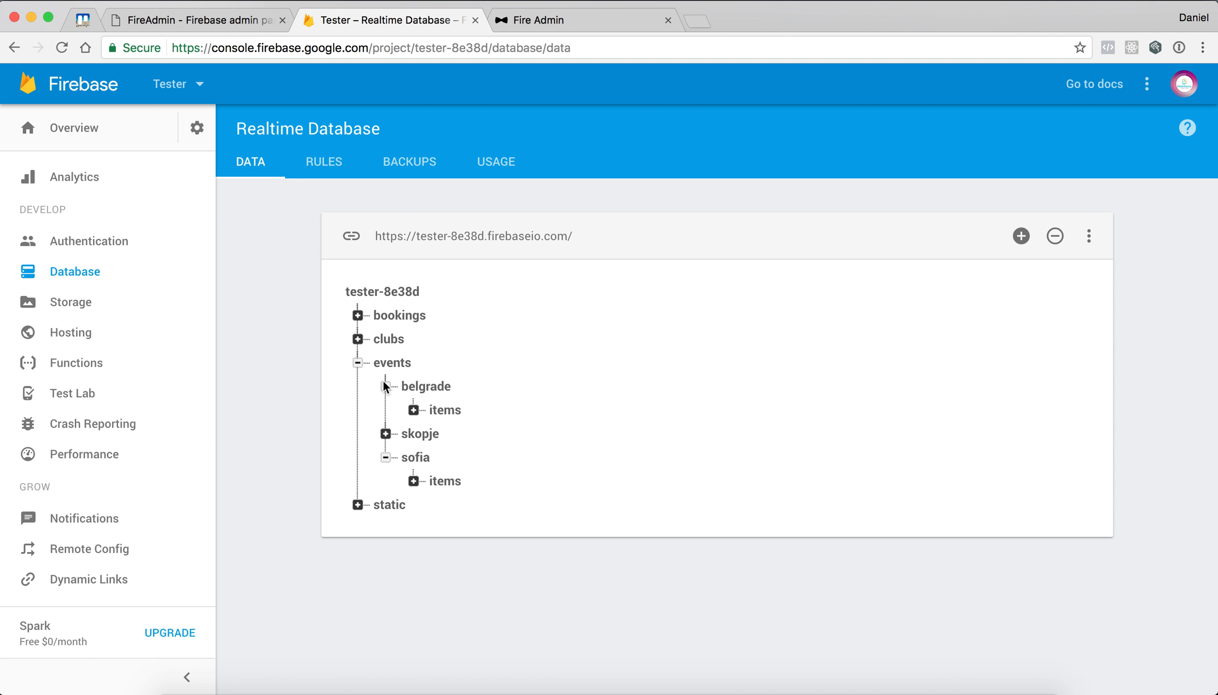
# - Export the whole database as JSON and open the exported file in Sublime Text
pyautogui.click(1089, 236)
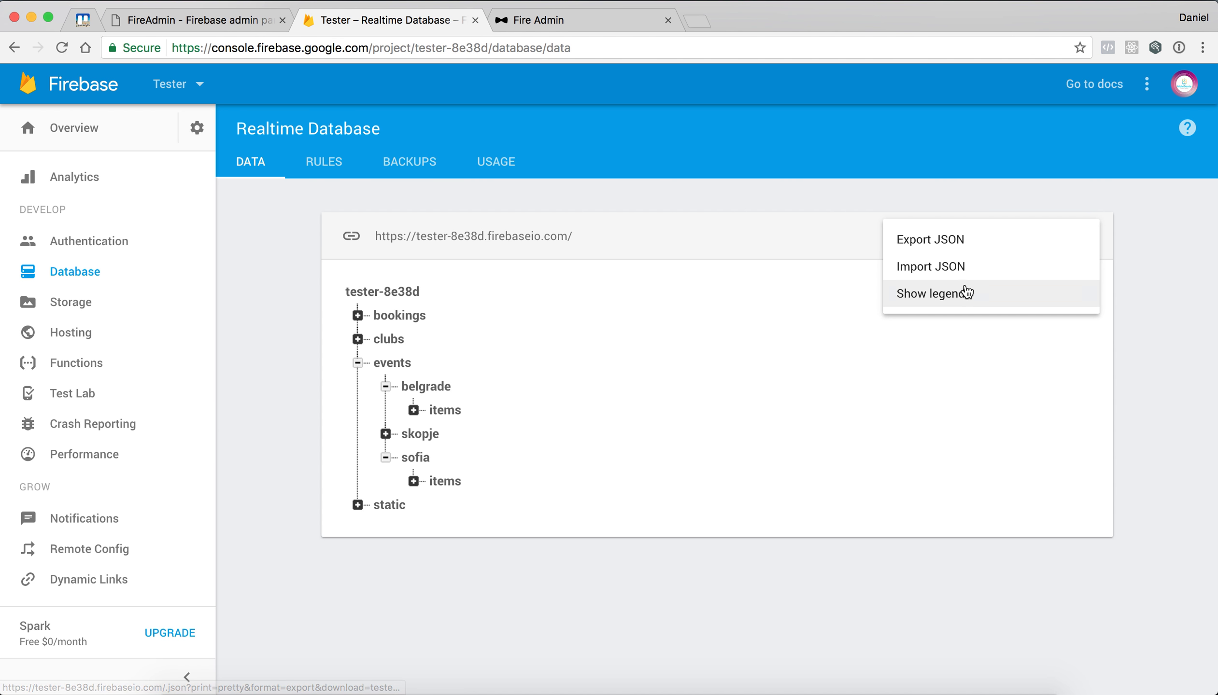
pyautogui.click(954, 247)
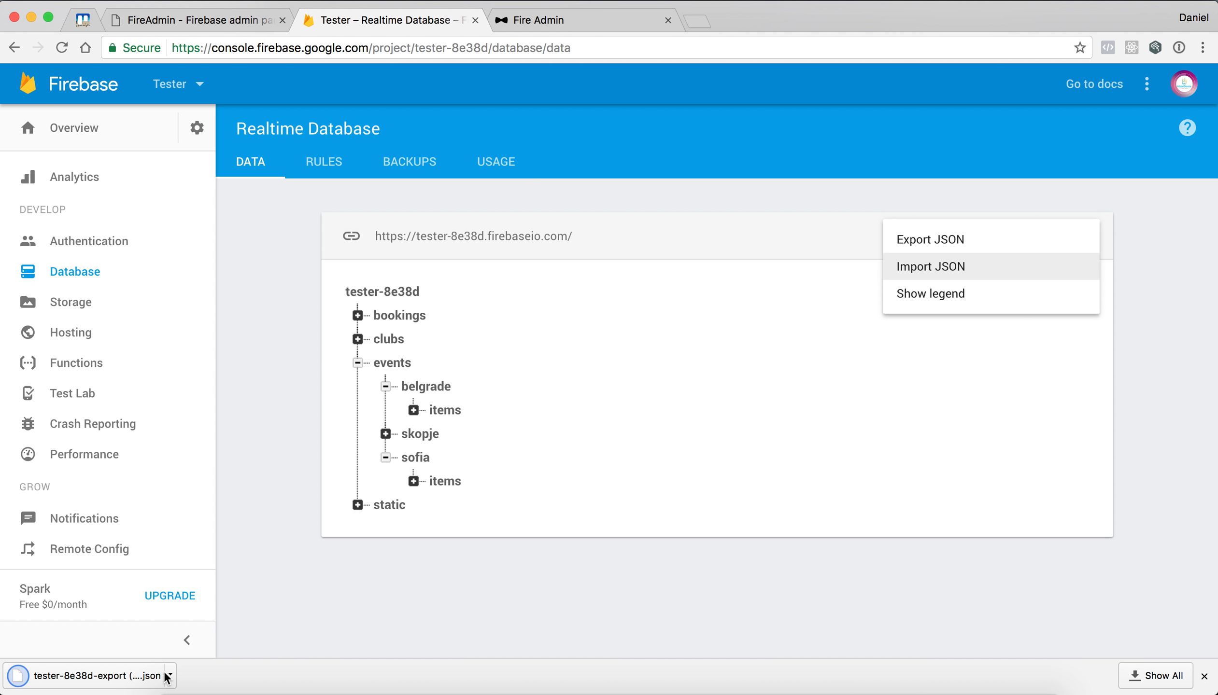
pyautogui.click(166, 677)
pyautogui.click(440, 150)
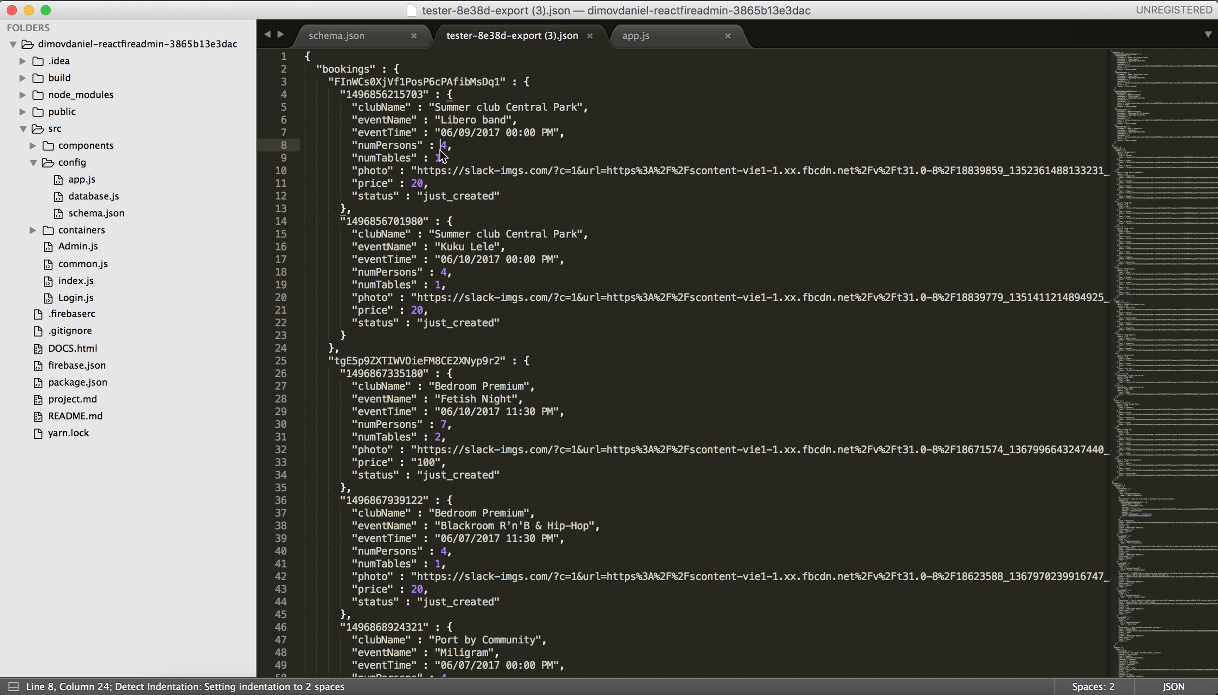
# - Replace the entire content of schema.json with the full exported JSON and save the file
pyautogui.press('super+a')
pyautogui.press('super+c')
pyautogui.click(355, 38)
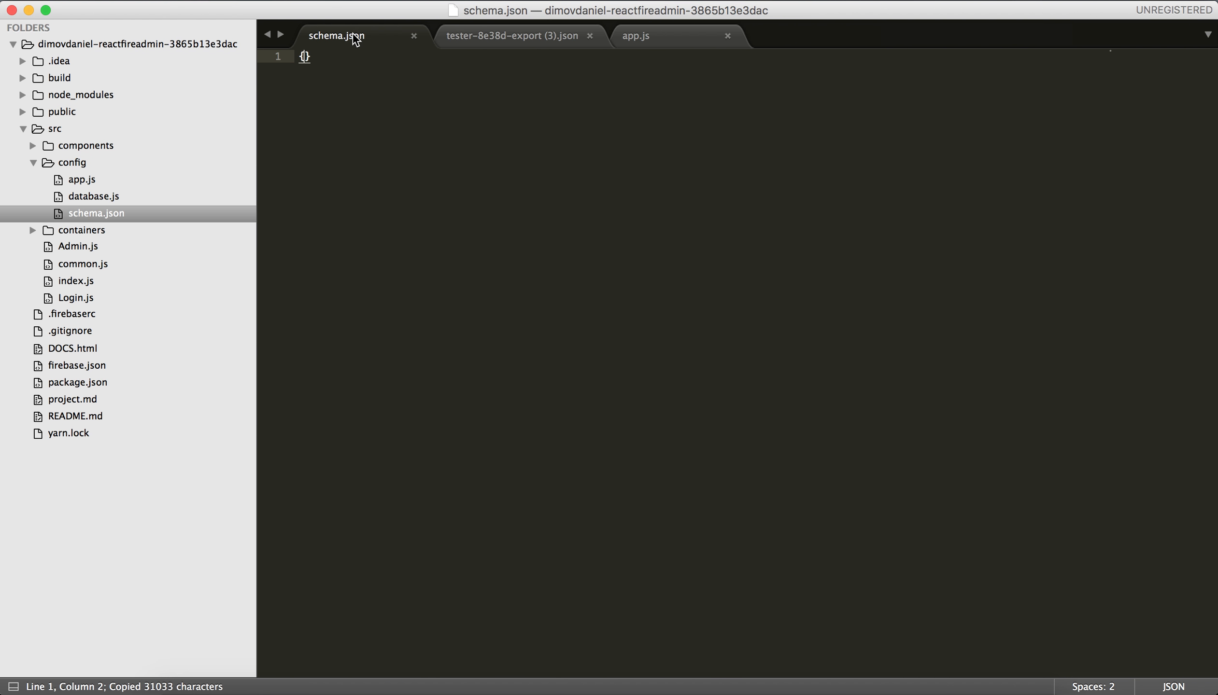
pyautogui.press('super+a')
pyautogui.press('super+v')
pyautogui.press('super+s')
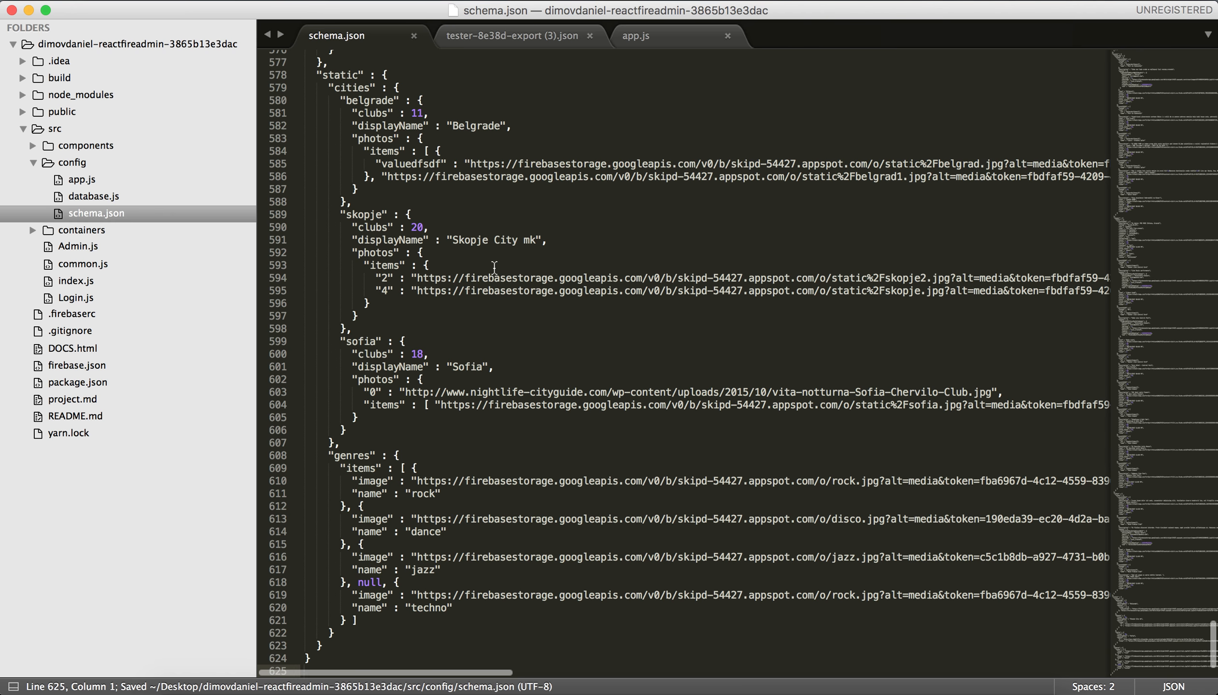
# - Fold the bookings and clubs blocks and the belgrade block under events in schema.json
pyautogui.scroll(6, 504, 280)
pyautogui.scroll(20, 505, 281)
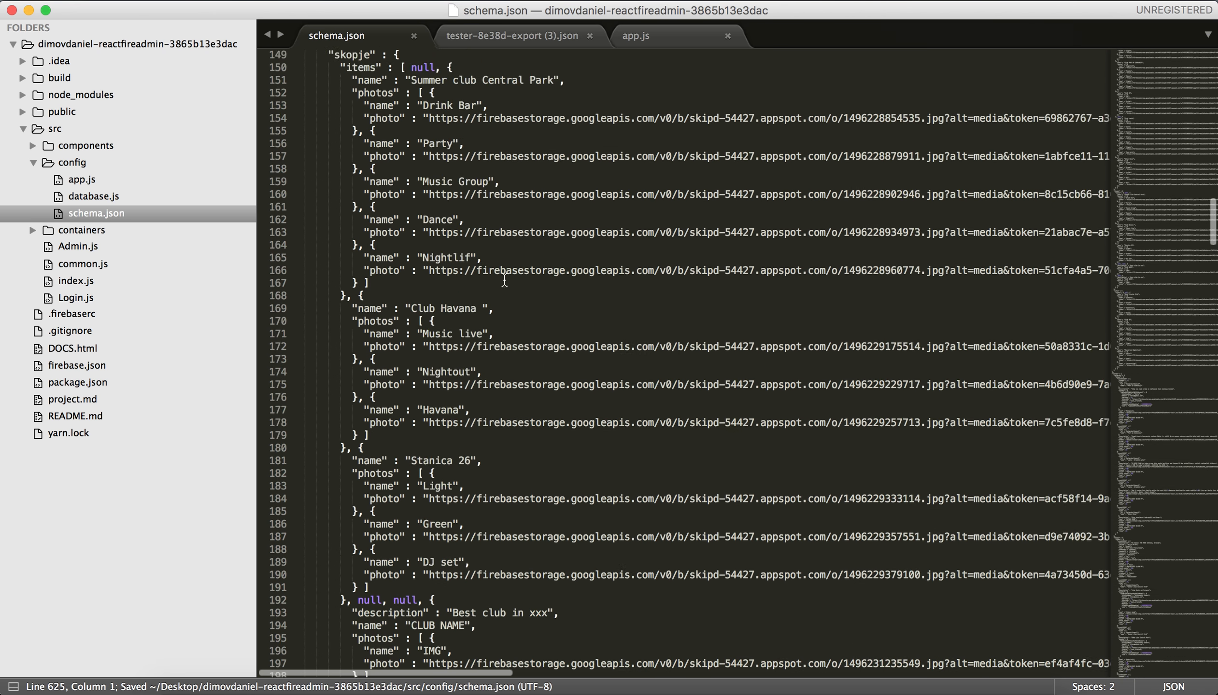
pyautogui.scroll(-1, 504, 280)
pyautogui.scroll(1, 504, 280)
pyautogui.click(400, 69)
pyautogui.click(295, 69)
pyautogui.click(389, 92)
pyautogui.click(296, 94)
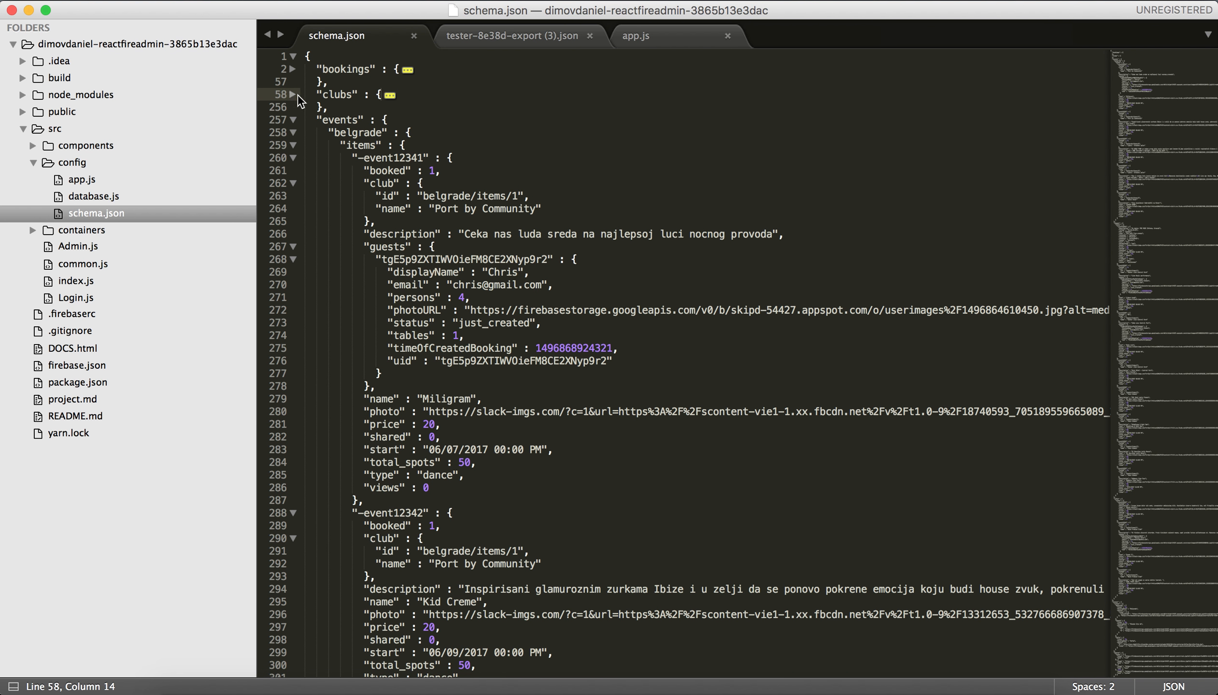
pyautogui.click(395, 119)
pyautogui.click(423, 132)
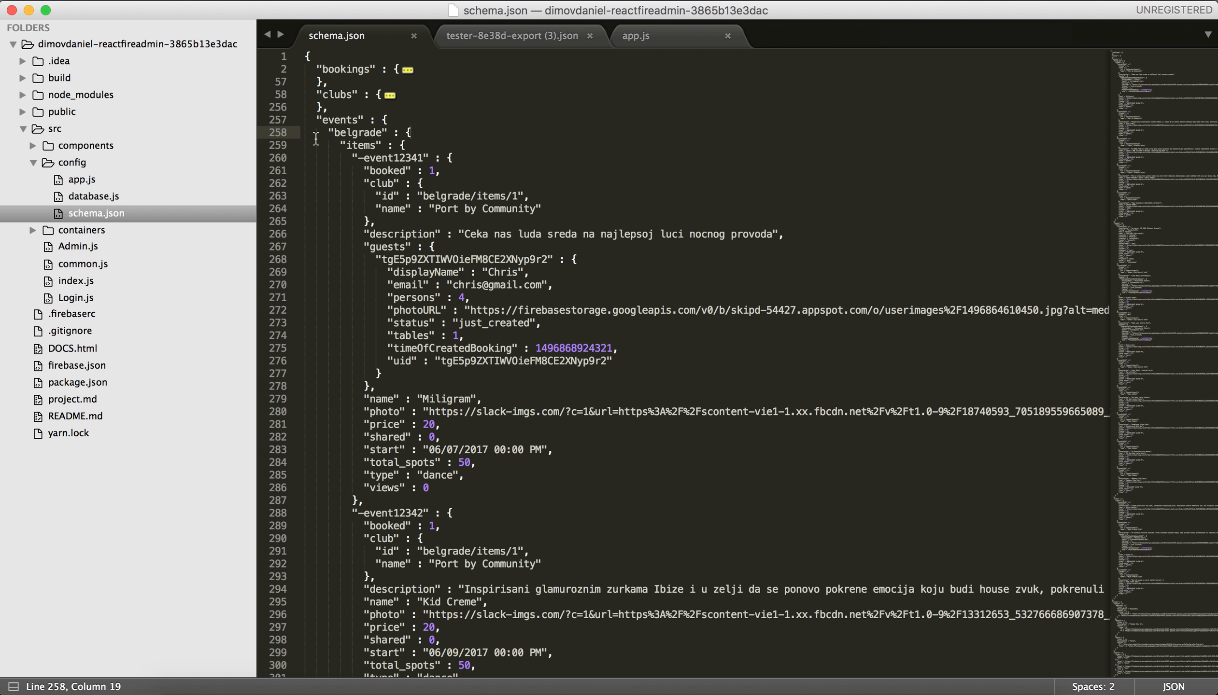
pyautogui.click(296, 132)
pyautogui.click(409, 157)
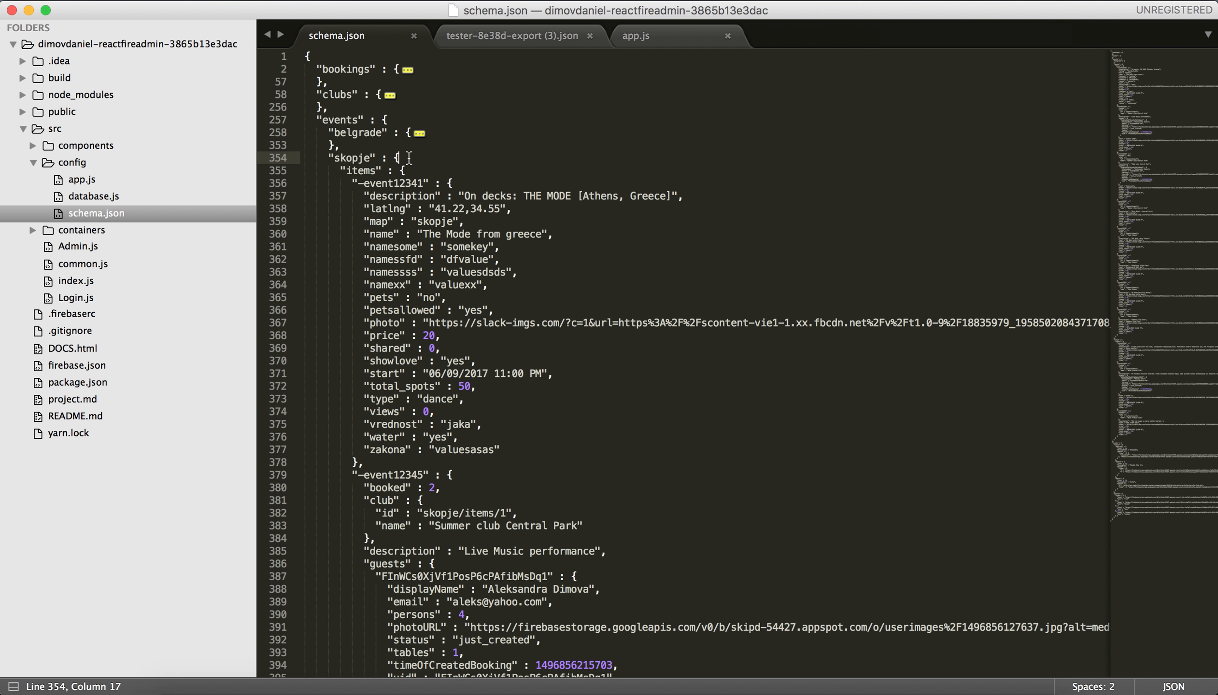
# - Fold every event entry under the skopje items, from -event12341 through -event12352
pyautogui.click(468, 180)
pyautogui.click(296, 183)
pyautogui.click(459, 208)
pyautogui.click(296, 209)
pyautogui.click(461, 234)
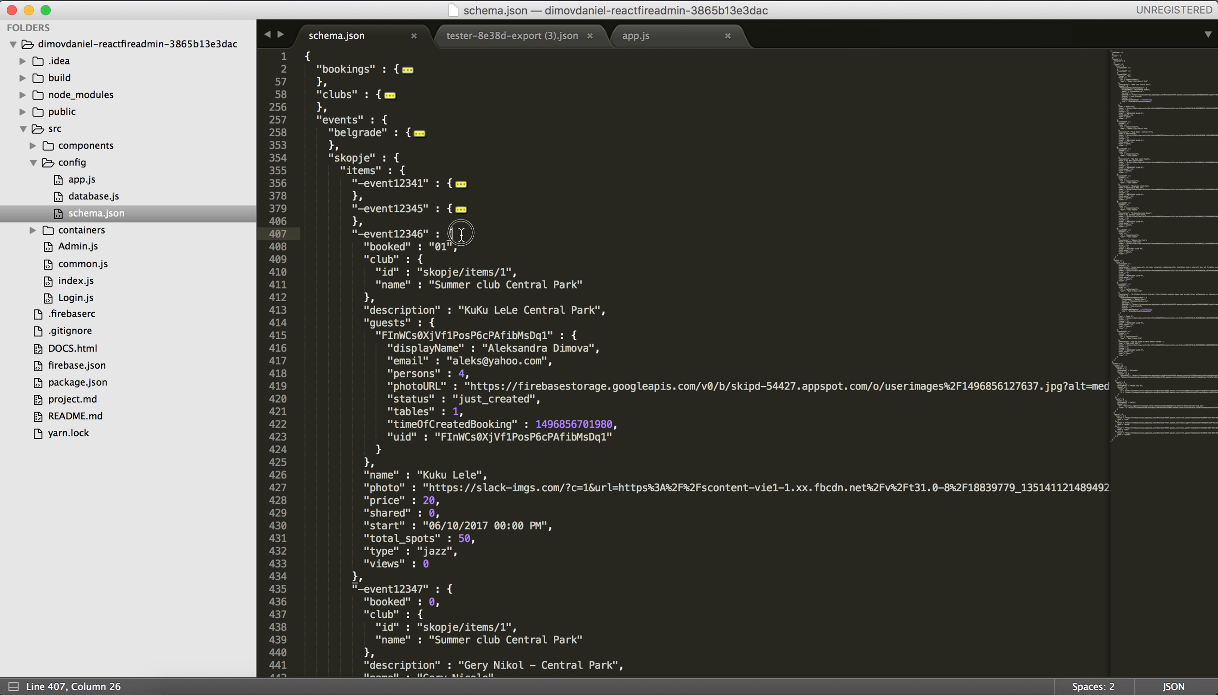
pyautogui.click(294, 234)
pyautogui.click(451, 259)
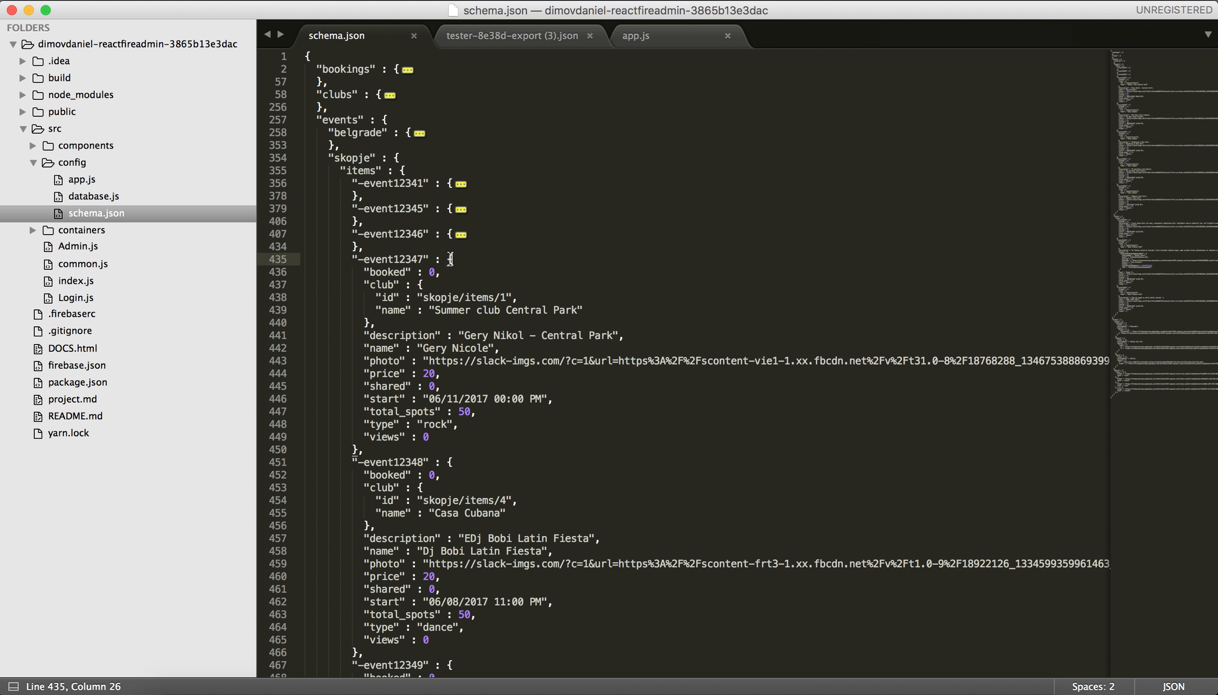
pyautogui.click(295, 260)
pyautogui.click(451, 285)
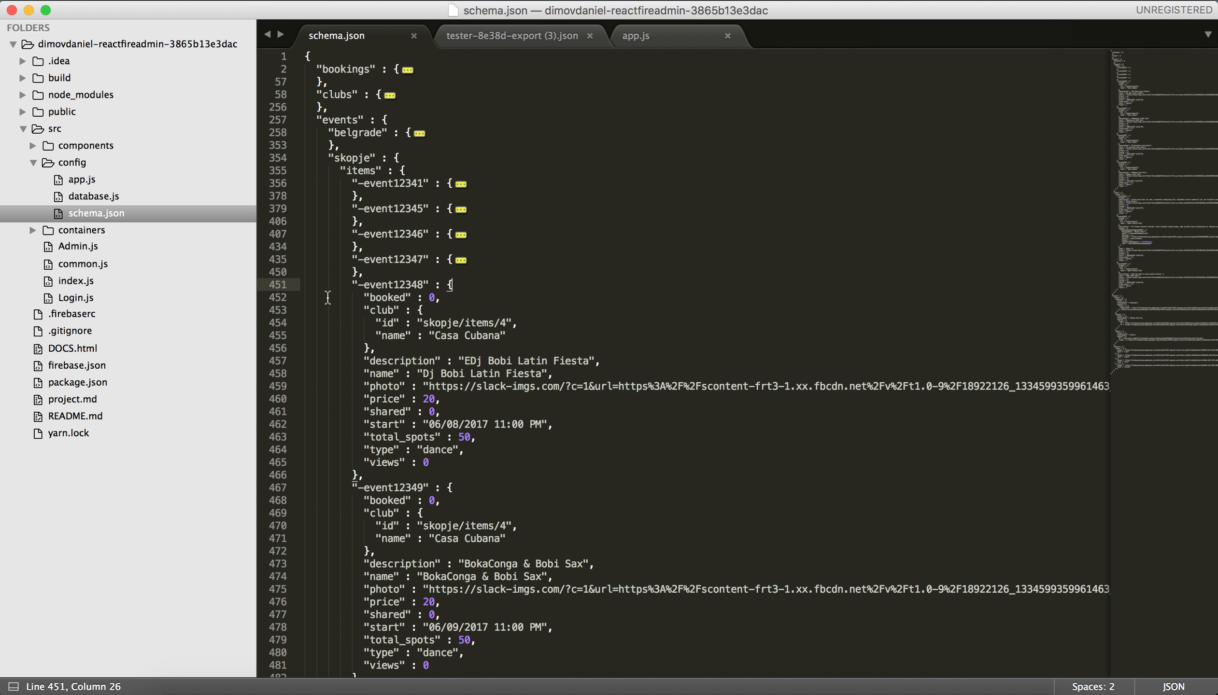
pyautogui.click(295, 285)
pyautogui.click(450, 310)
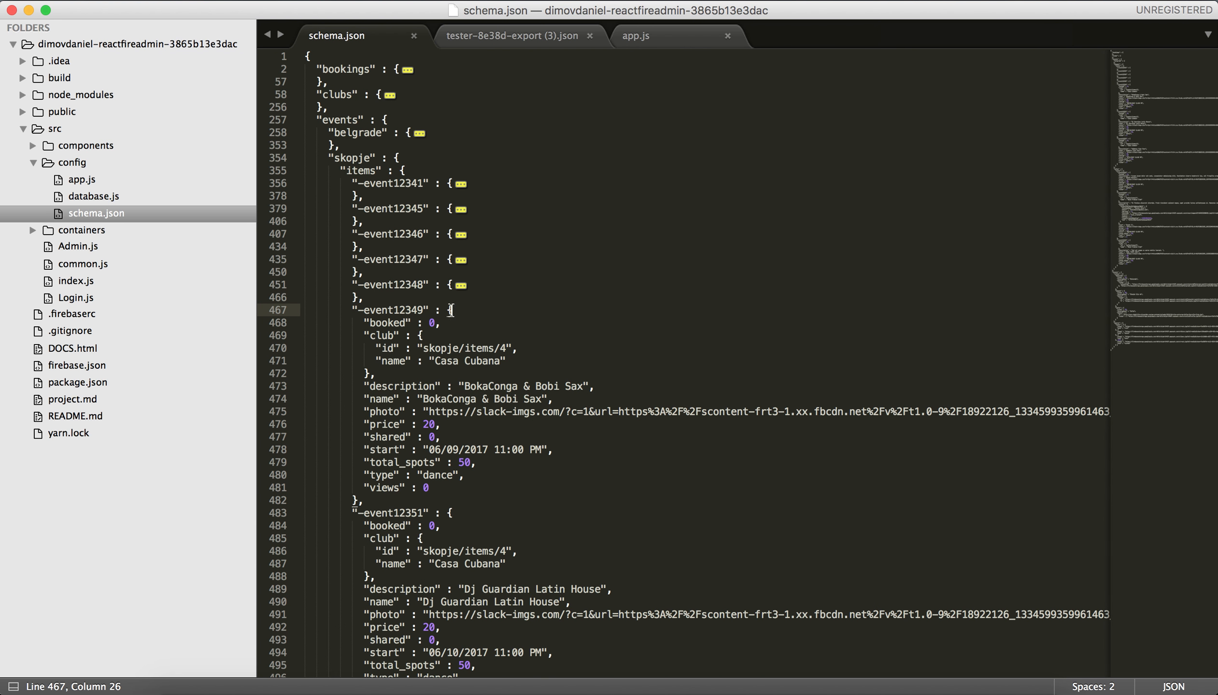
pyautogui.click(295, 310)
pyautogui.click(451, 336)
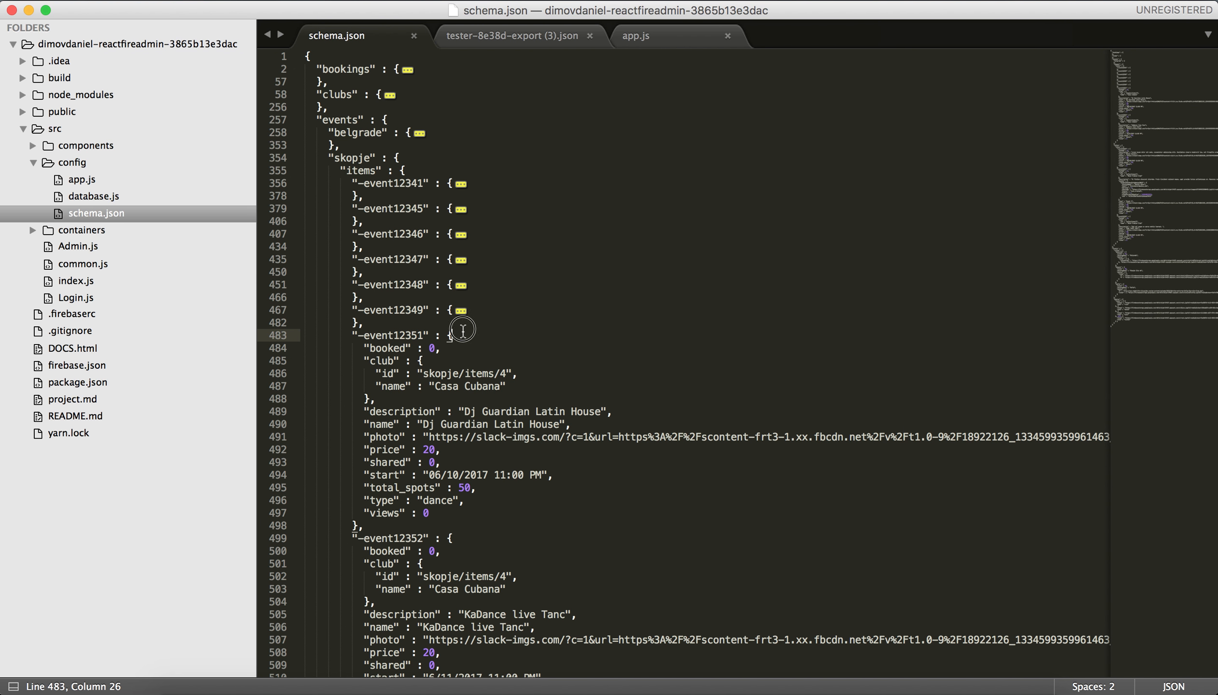
pyautogui.click(294, 336)
pyautogui.click(451, 361)
pyautogui.click(294, 361)
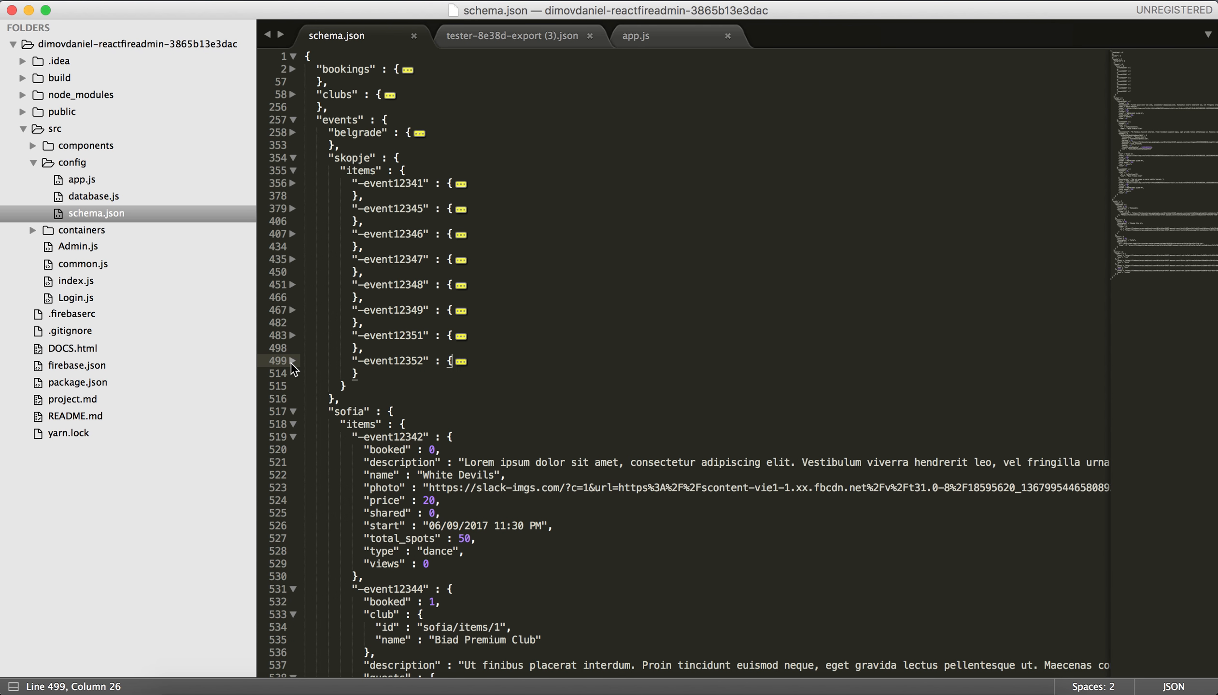
# - Delete all skopje events after -event12341 including the comma before them, and unfold the remaining -event12341 entry
pyautogui.moveTo(364, 375); pyautogui.dragTo(358, 193)
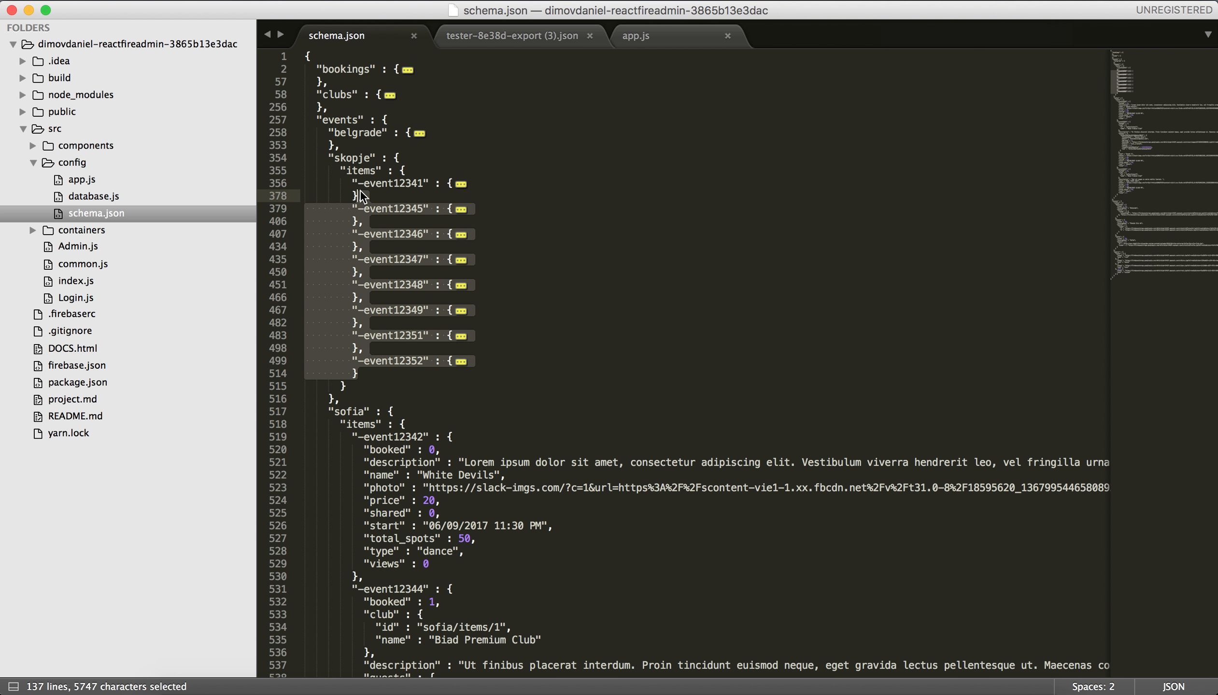
pyautogui.press('BackSpace')
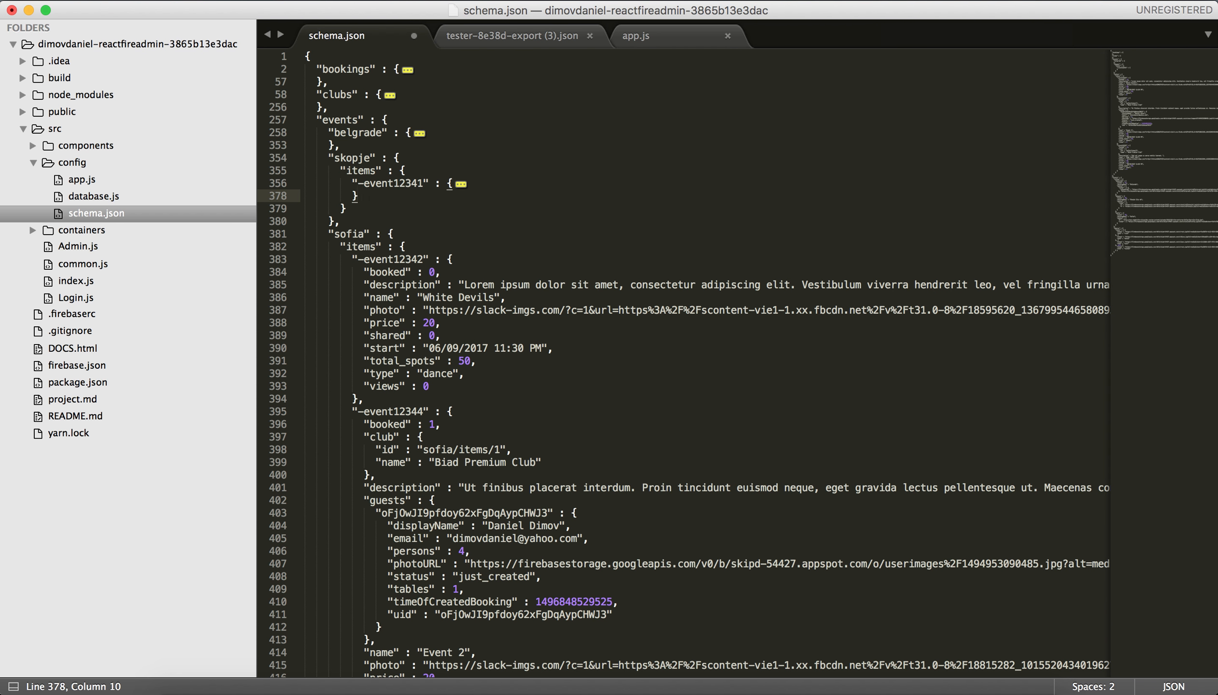
pyautogui.click(344, 184)
pyautogui.click(293, 184)
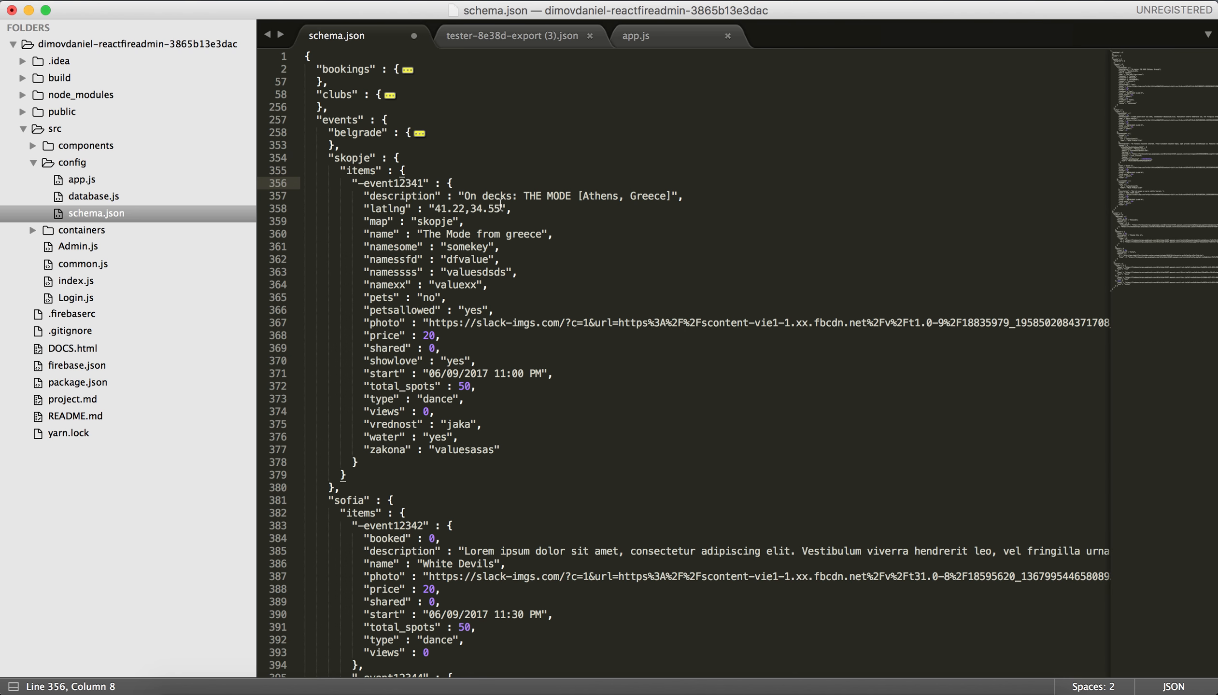
# - Set the description of skopje's -event12341 to "MY NEW EVENT DESCRIPTION"
pyautogui.moveTo(464, 196); pyautogui.dragTo(670, 196)
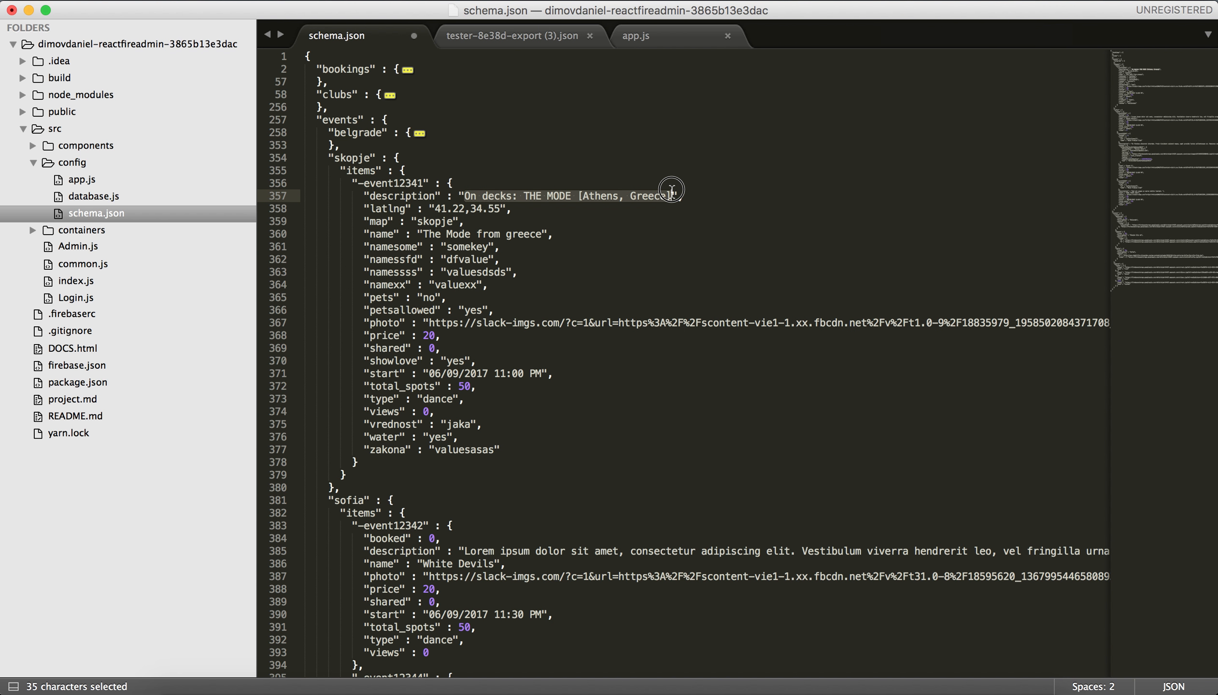
pyautogui.write('MY NEW')
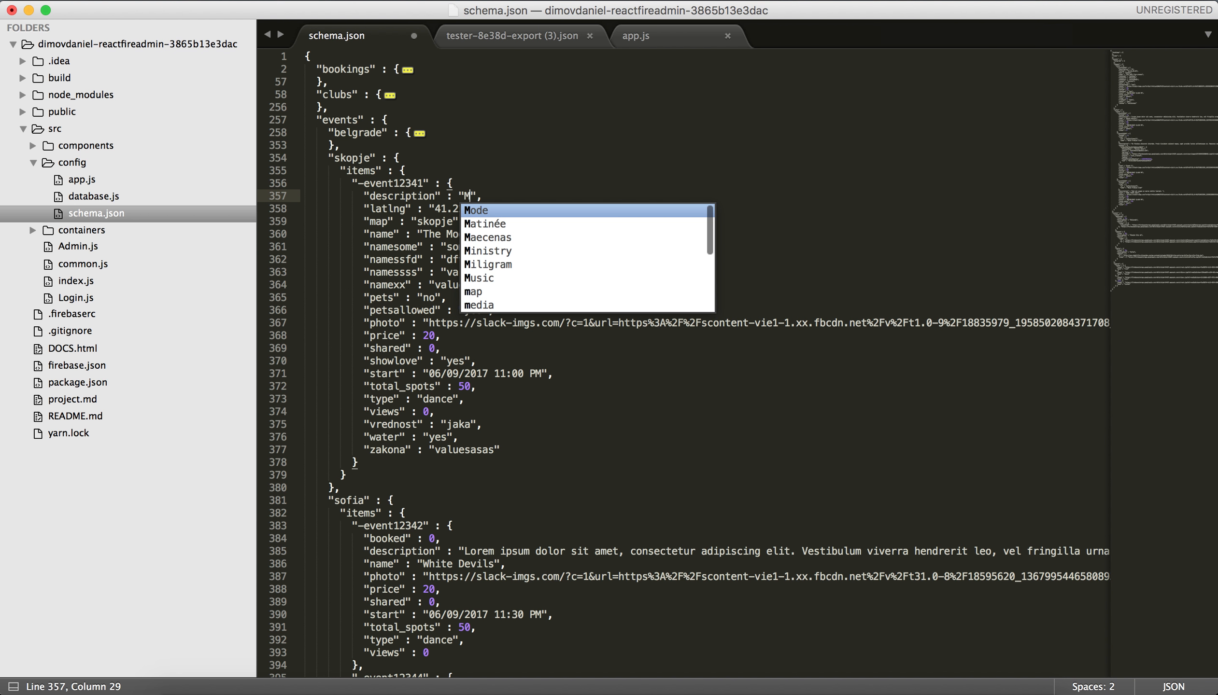
pyautogui.write(' EVENT')
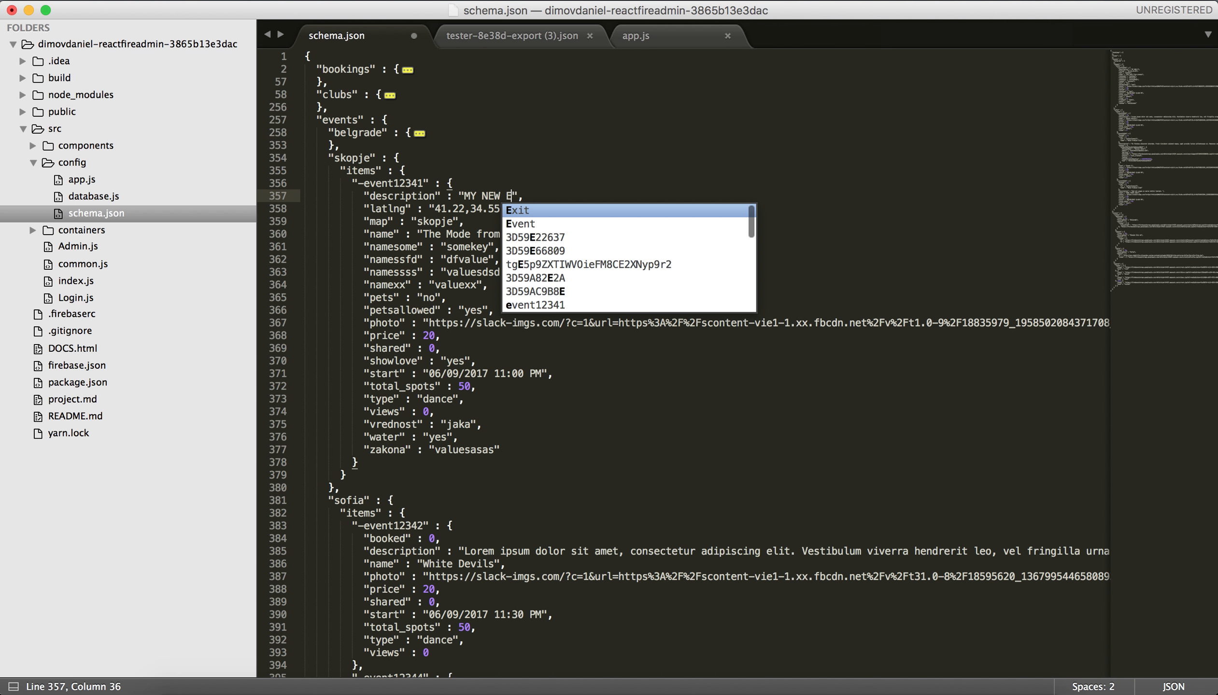
pyautogui.write(' DESCRIP')
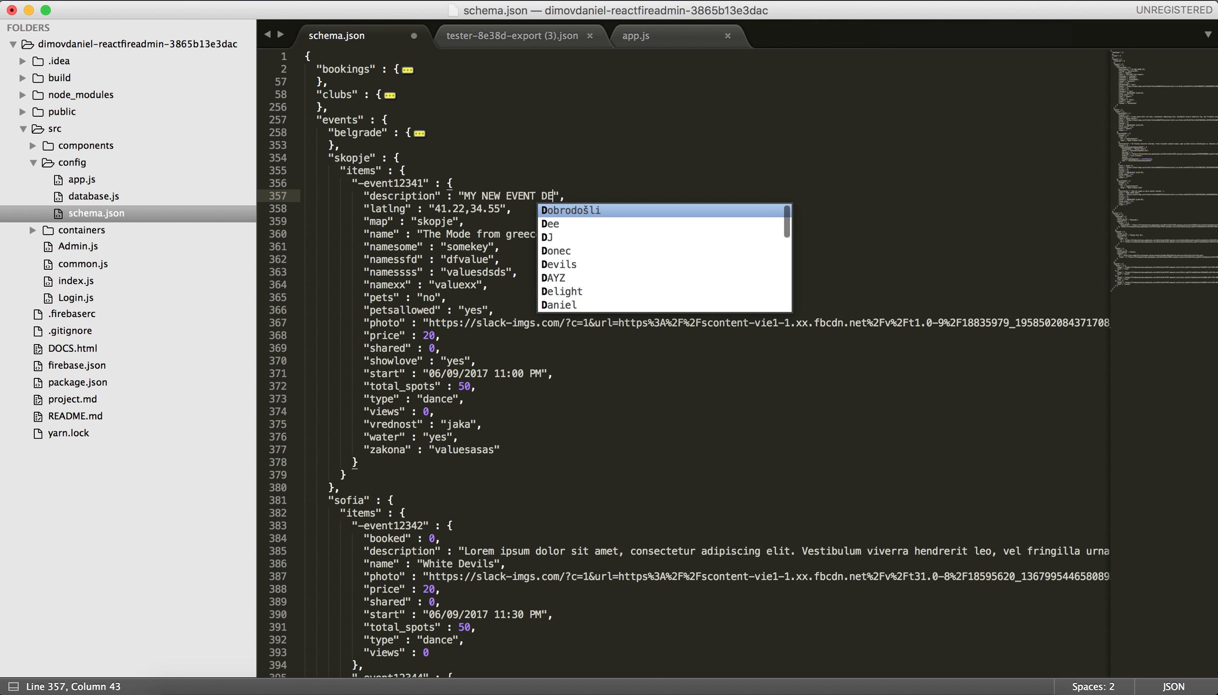
pyautogui.write('TION')
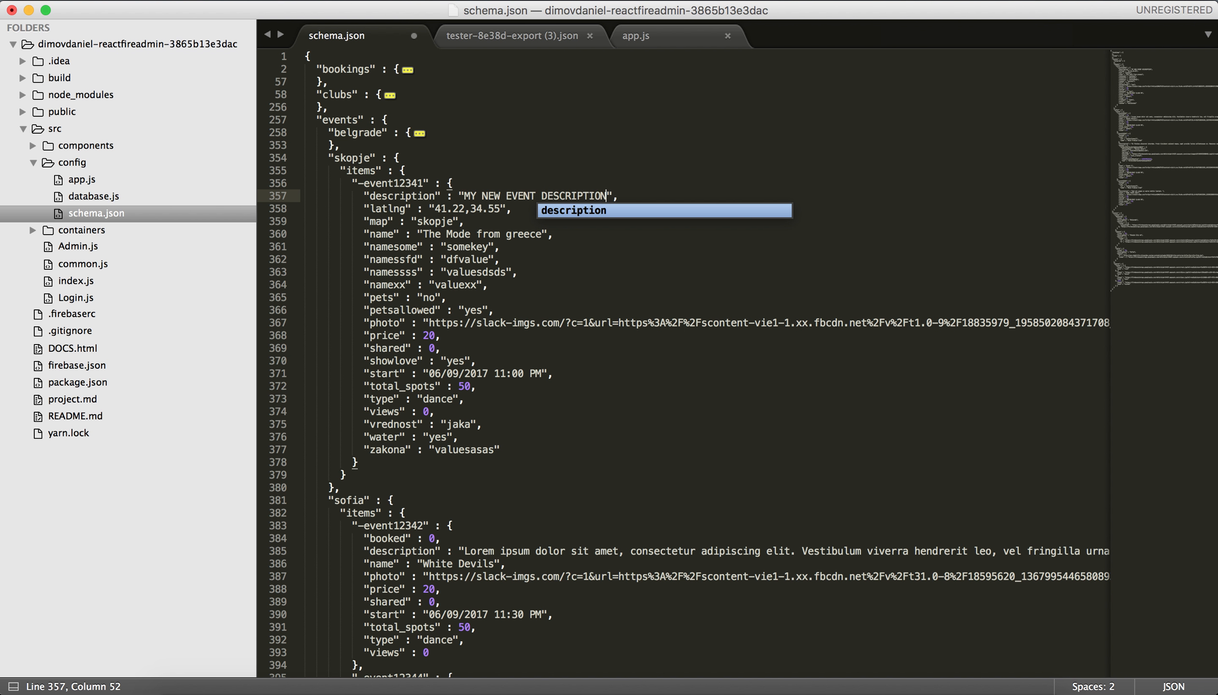
pyautogui.click(607, 188)
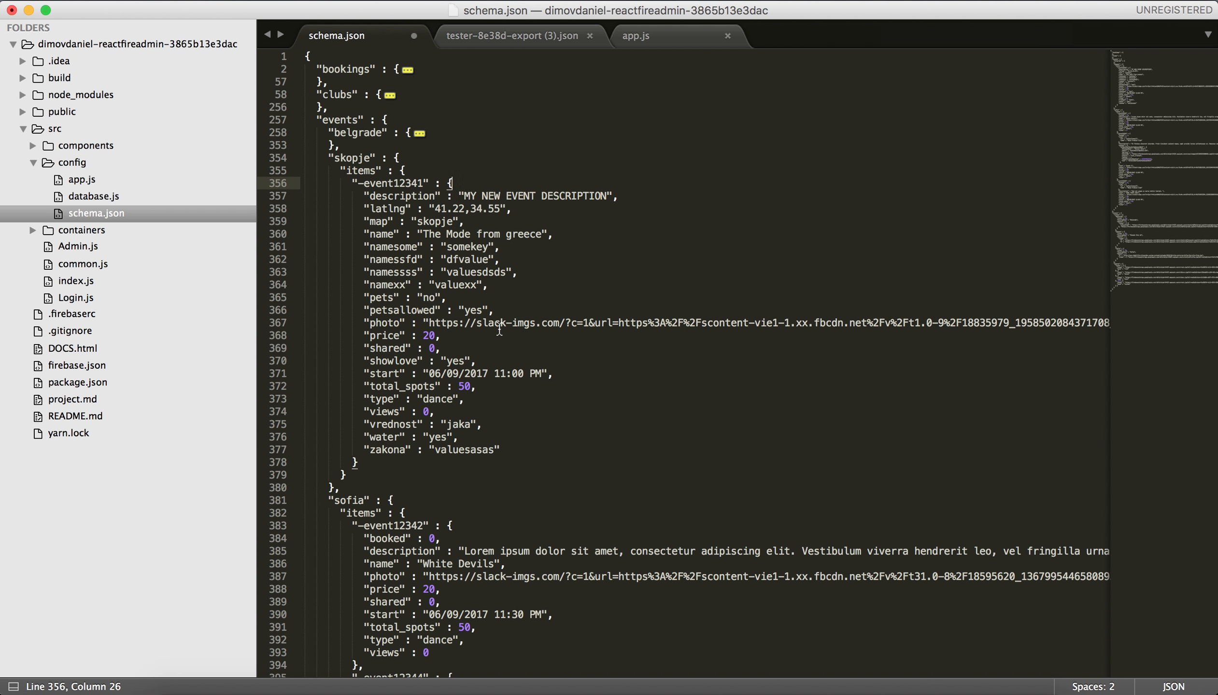
# - Set the name of skopje's -event12341 to "MY NEW EVENT" and save schema.json
pyautogui.moveTo(424, 235); pyautogui.dragTo(543, 234)
pyautogui.write('MY NEW EVENT')
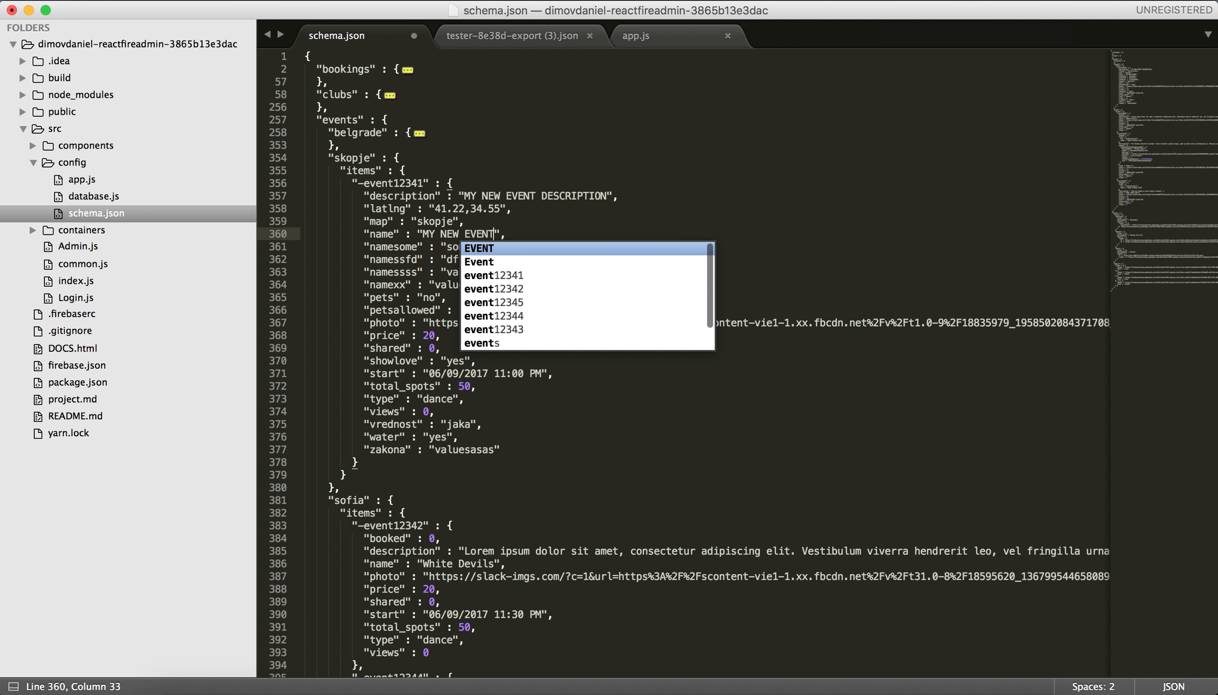
pyautogui.click(401, 438)
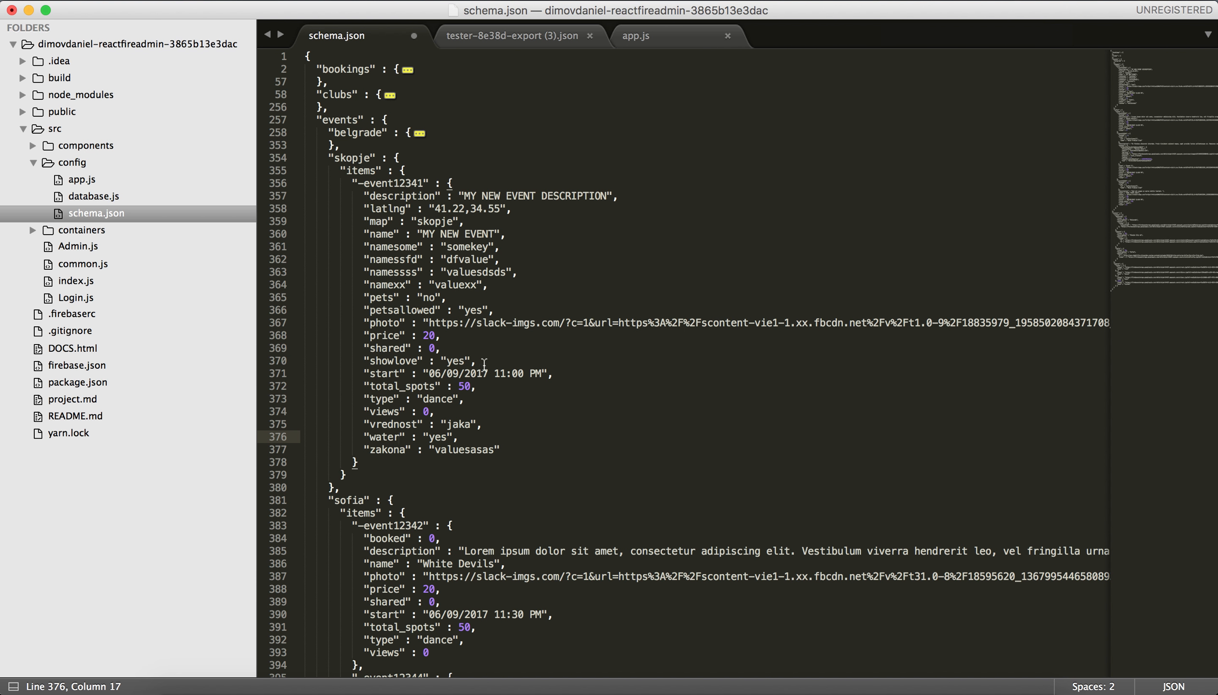
pyautogui.press('super+s')
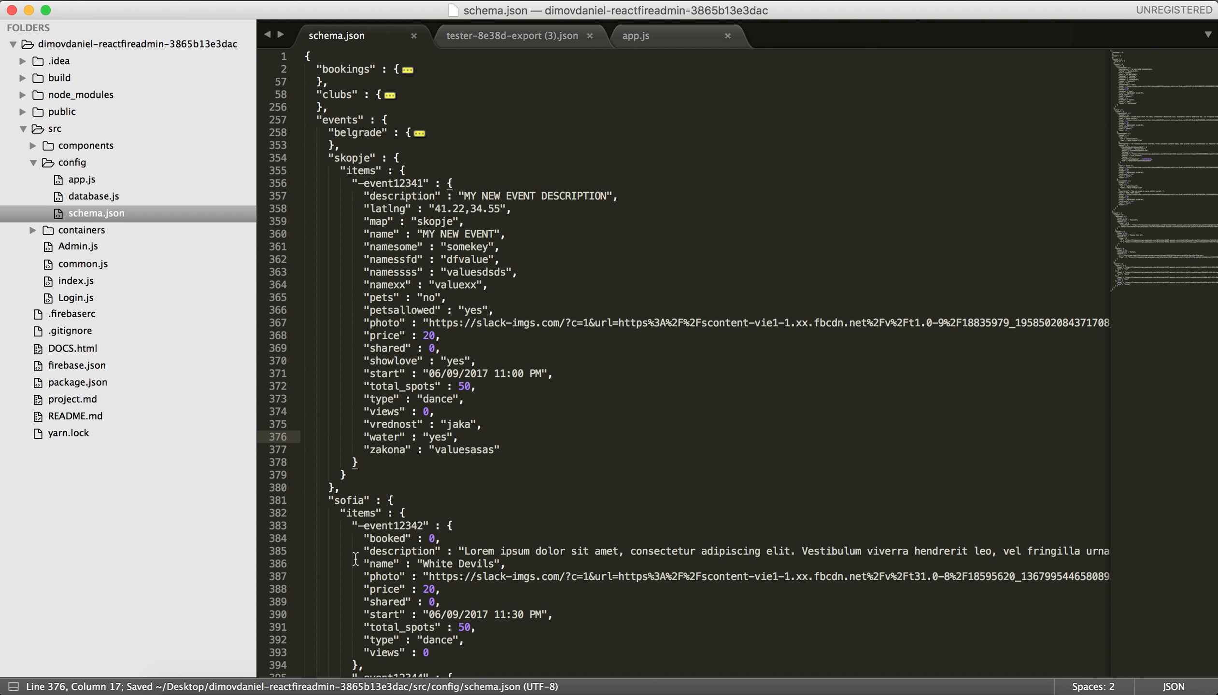
# - Switch to the Fire Admin page in Chrome and open the Skopje events list
pyautogui.click(323, 683)
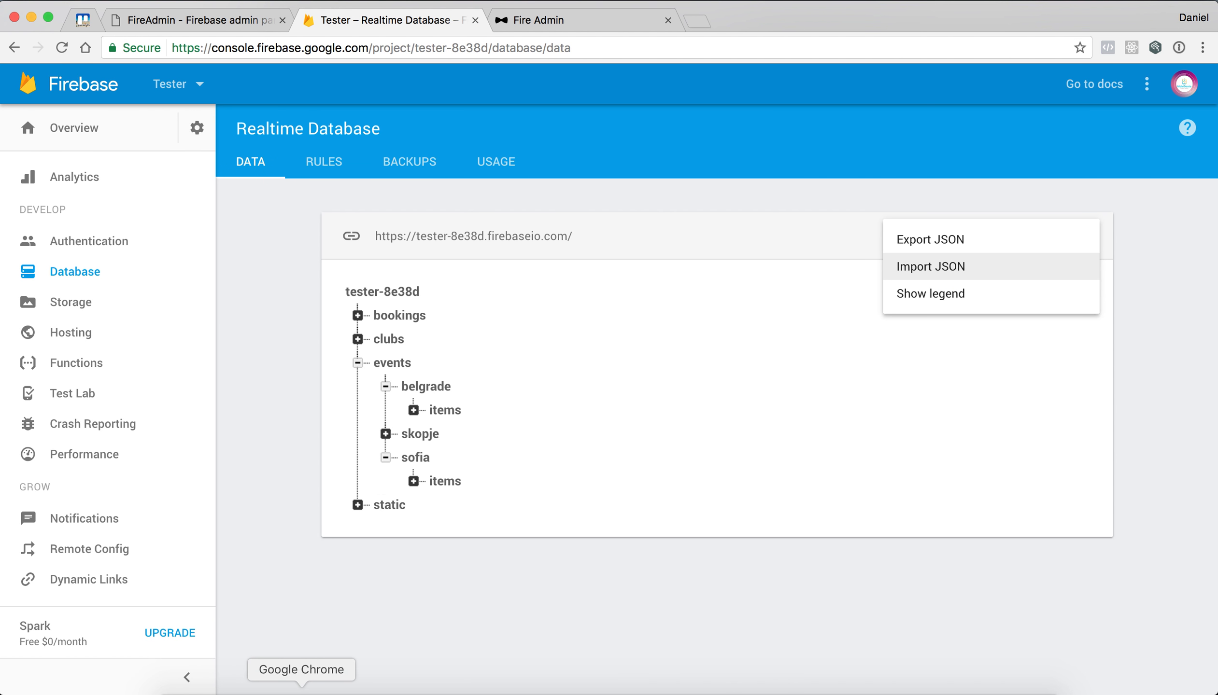
pyautogui.click(531, 20)
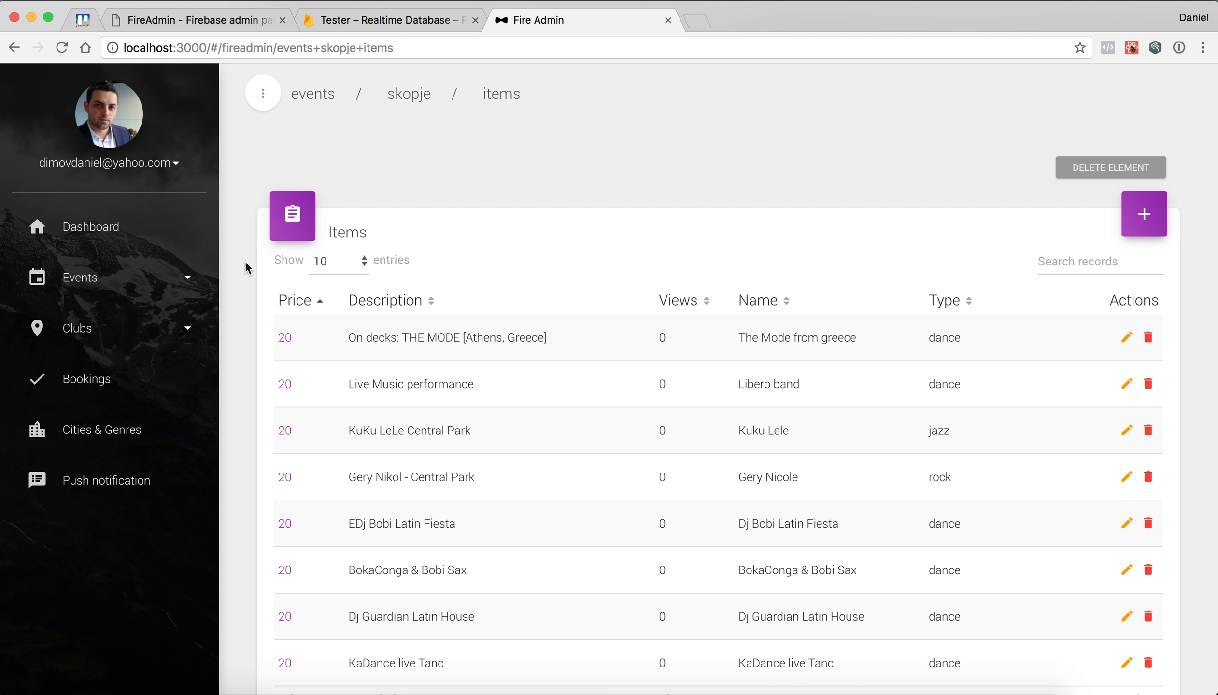
pyautogui.click(154, 279)
pyautogui.click(123, 345)
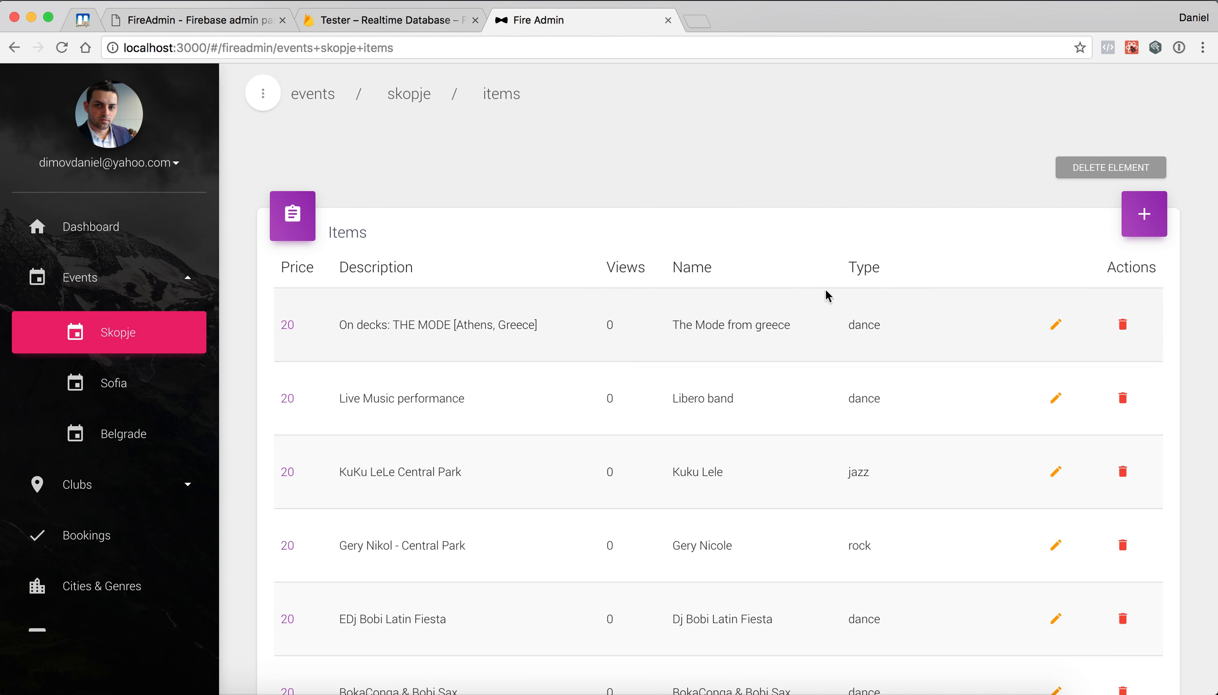
# - Add a new item to the Skopje events and locate it under Items' elements
pyautogui.click(1159, 234)
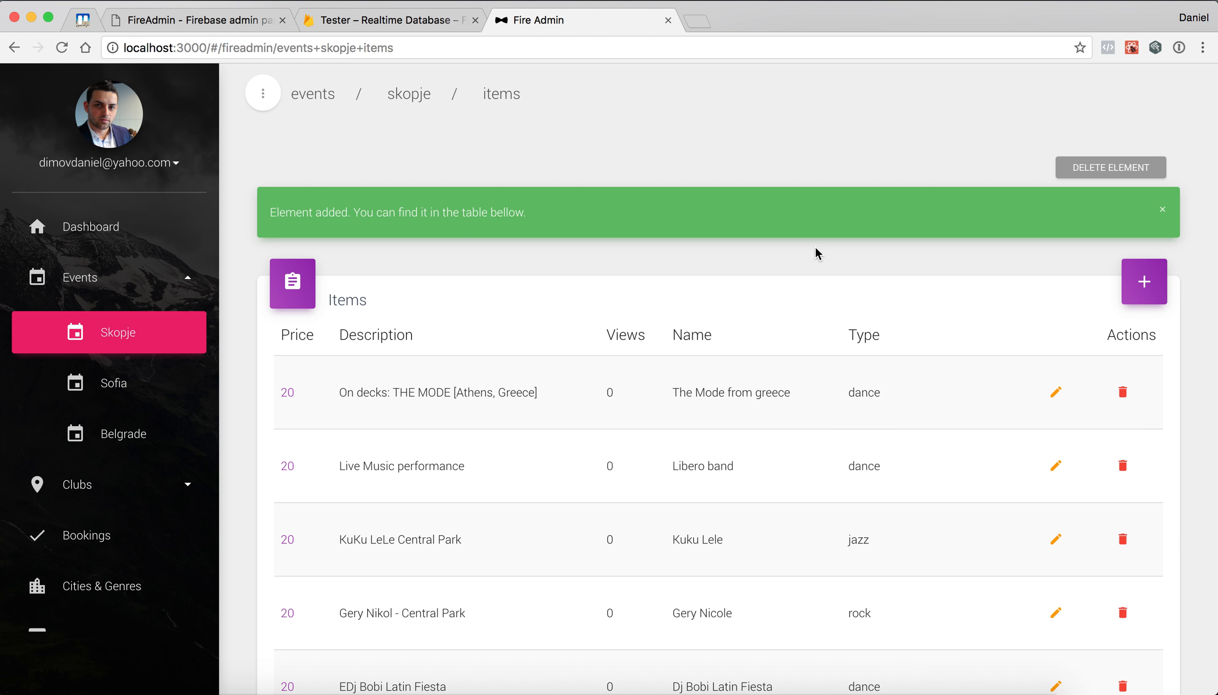
pyautogui.scroll(-10, 814, 247)
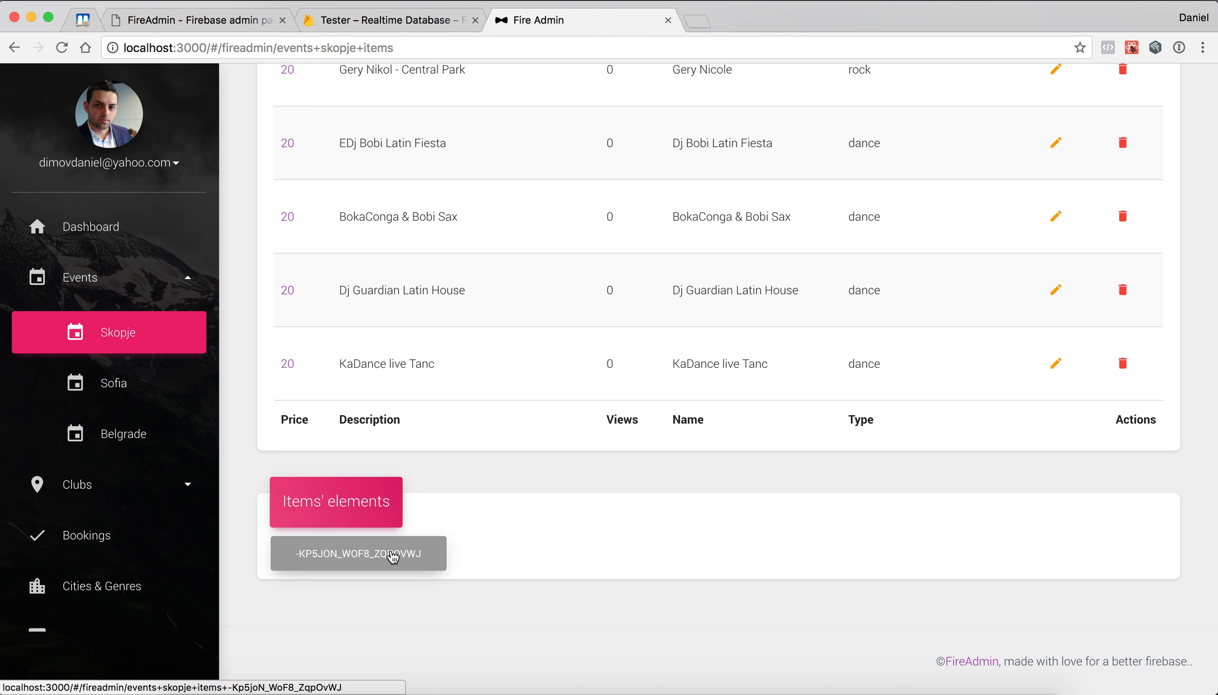
# - Check the new Skopje item's fields in Fire Admin and its key under skopje's items in the Firebase database
pyautogui.click(365, 556)
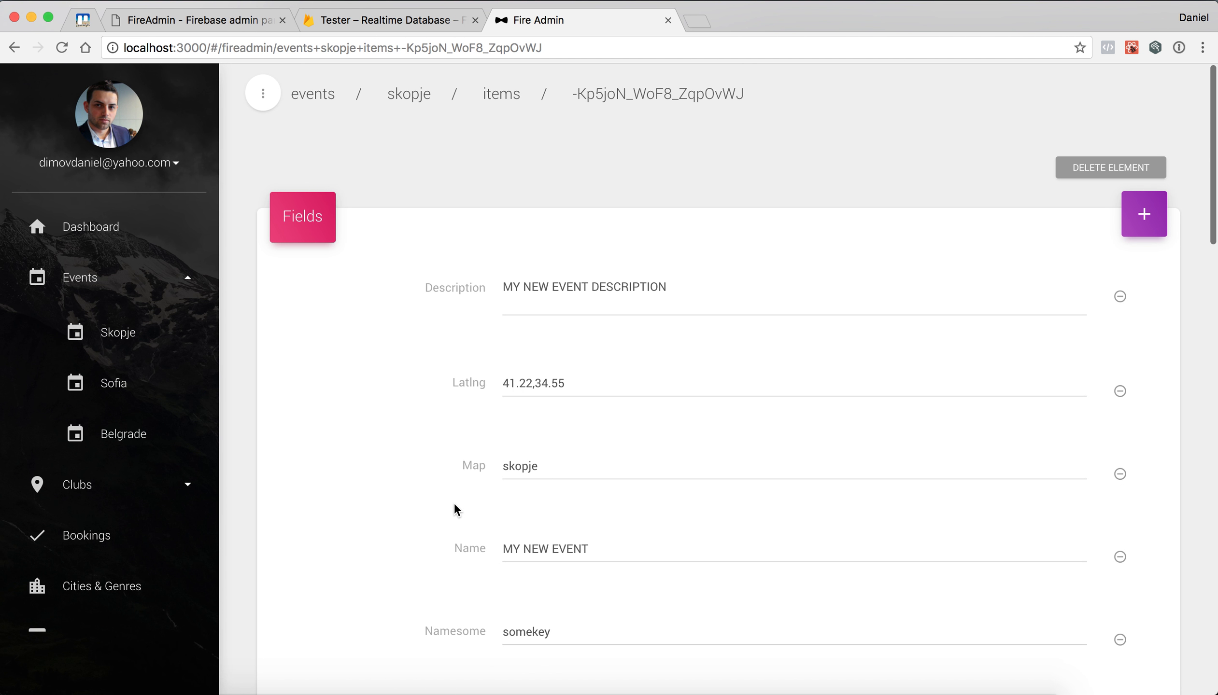
pyautogui.click(503, 103)
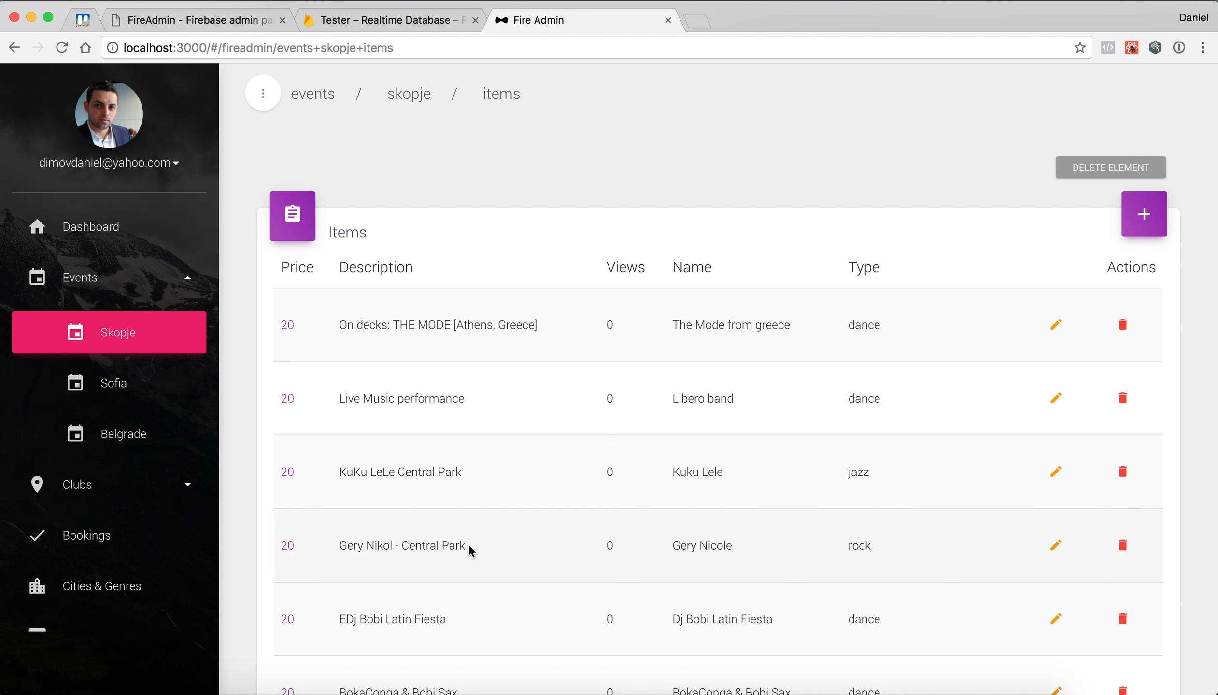
pyautogui.click(407, 20)
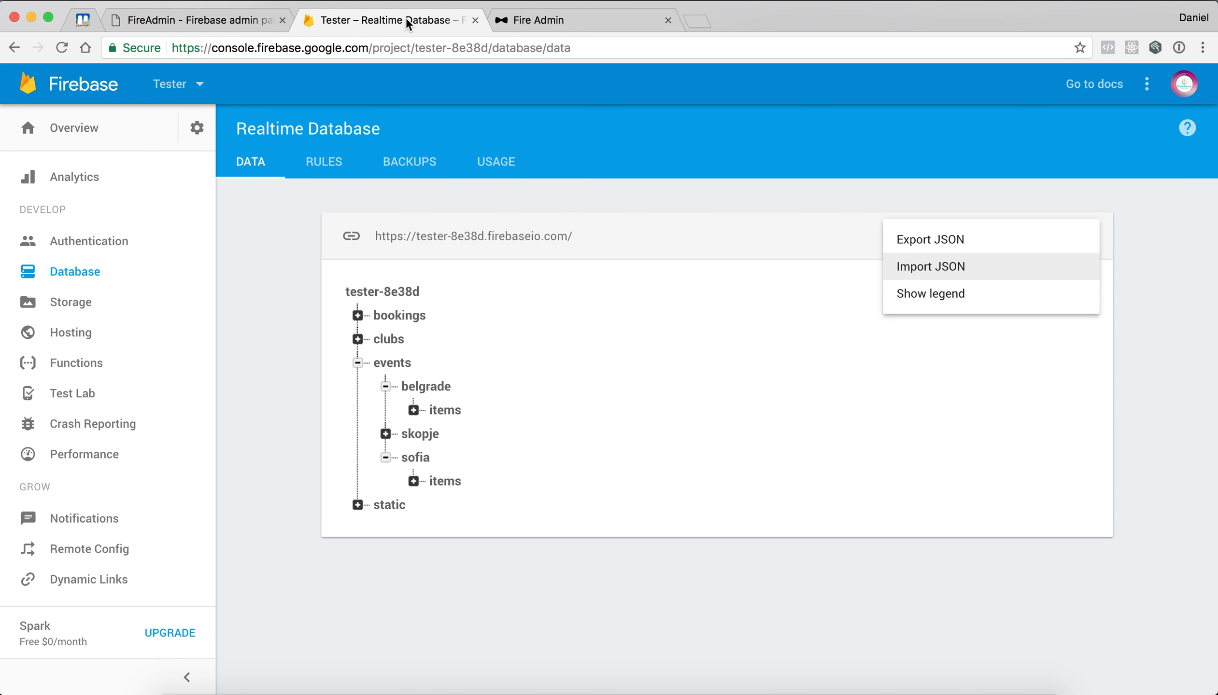
pyautogui.click(380, 429)
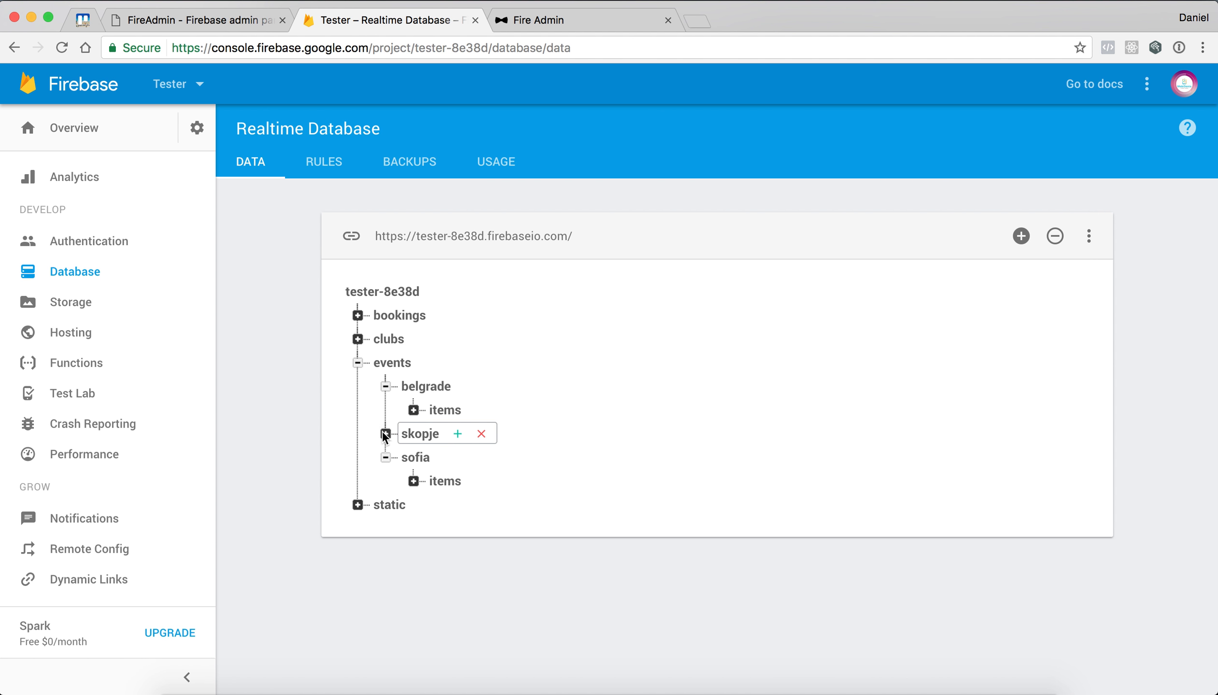
pyautogui.click(384, 433)
pyautogui.scroll(-2, 421, 478)
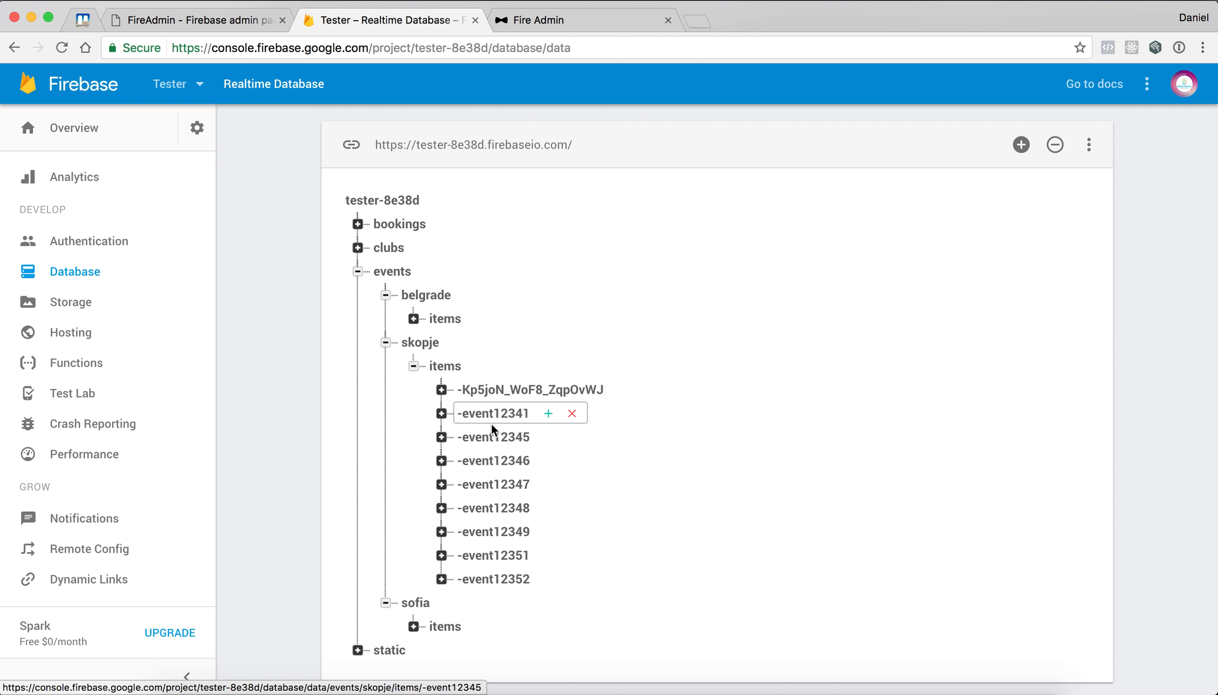
pyautogui.scroll(1, 490, 435)
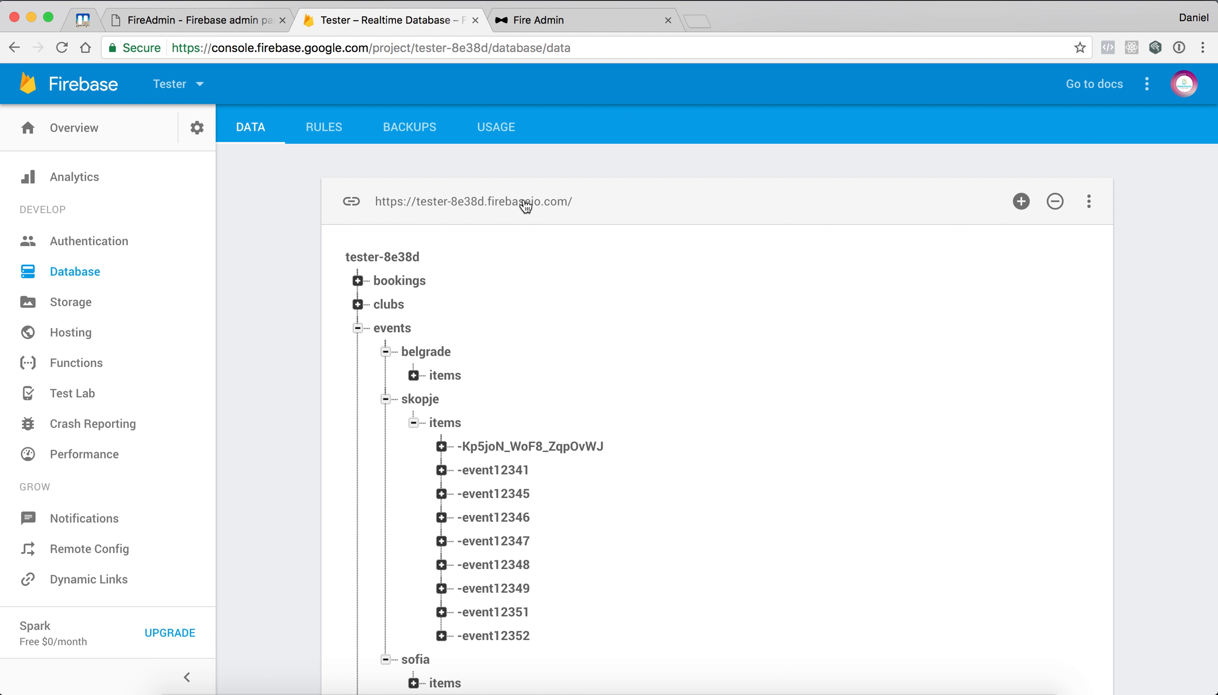
# - Switch to Sublime Text, set methodOfInsertingNewObjects to "timestamp" in app.js and save the file
pyautogui.click(546, 19)
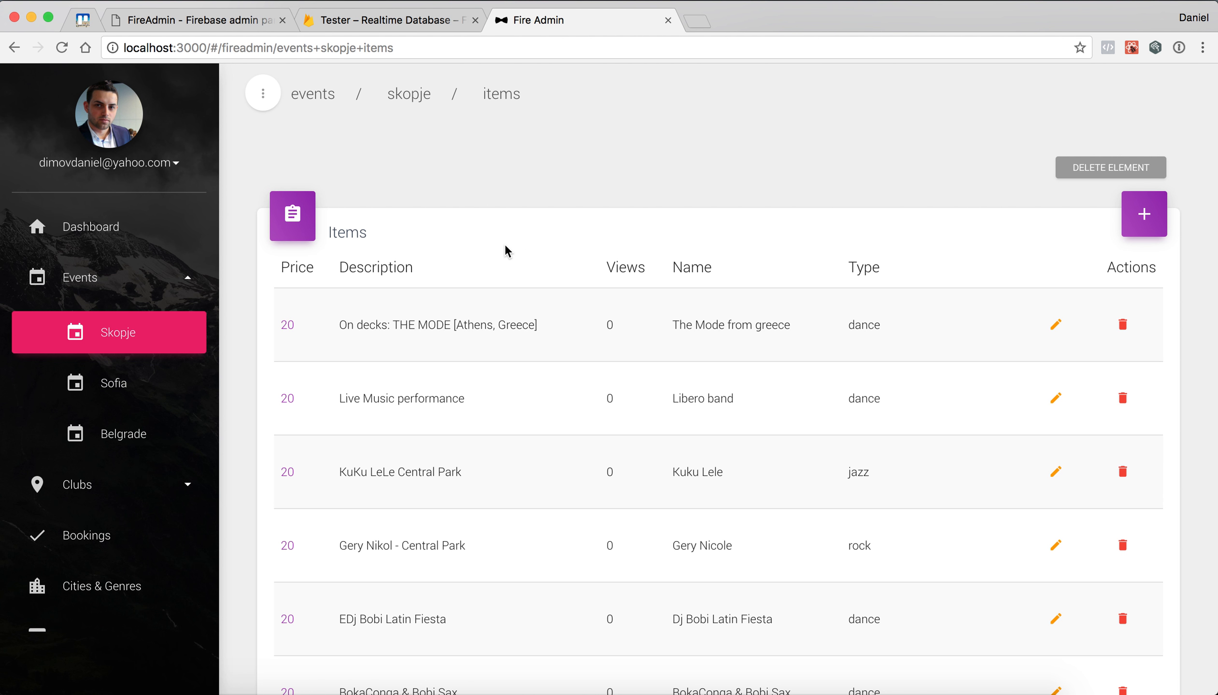
pyautogui.click(580, 692)
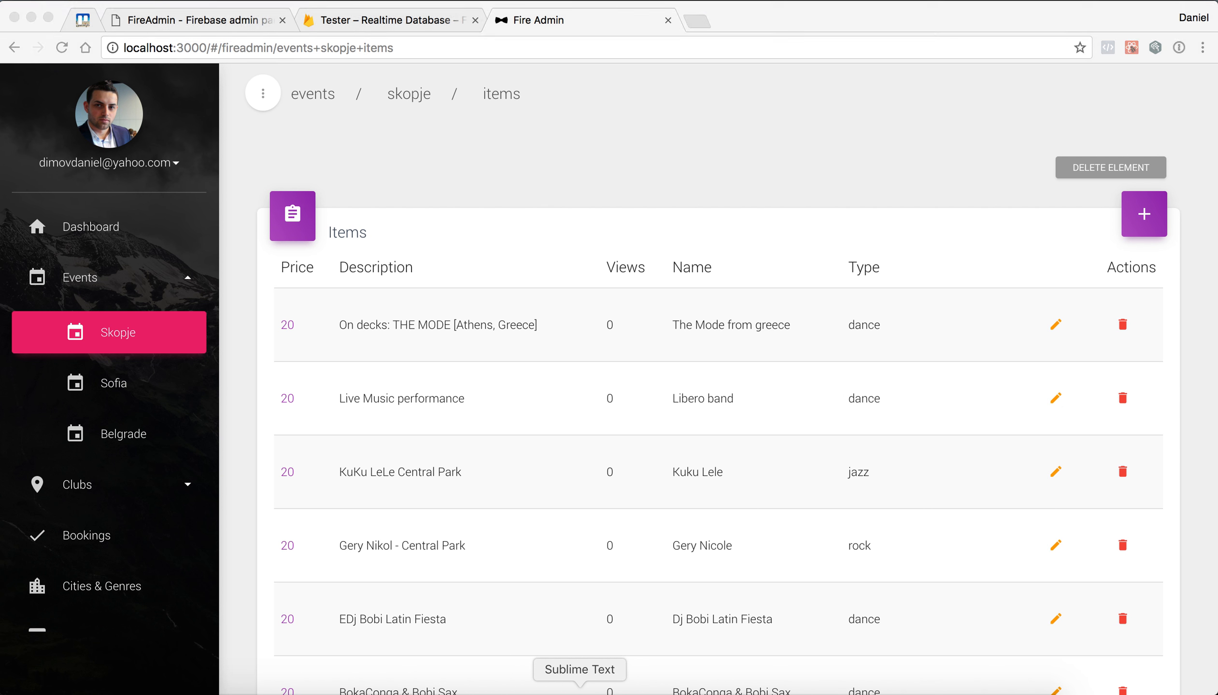
pyautogui.click(639, 38)
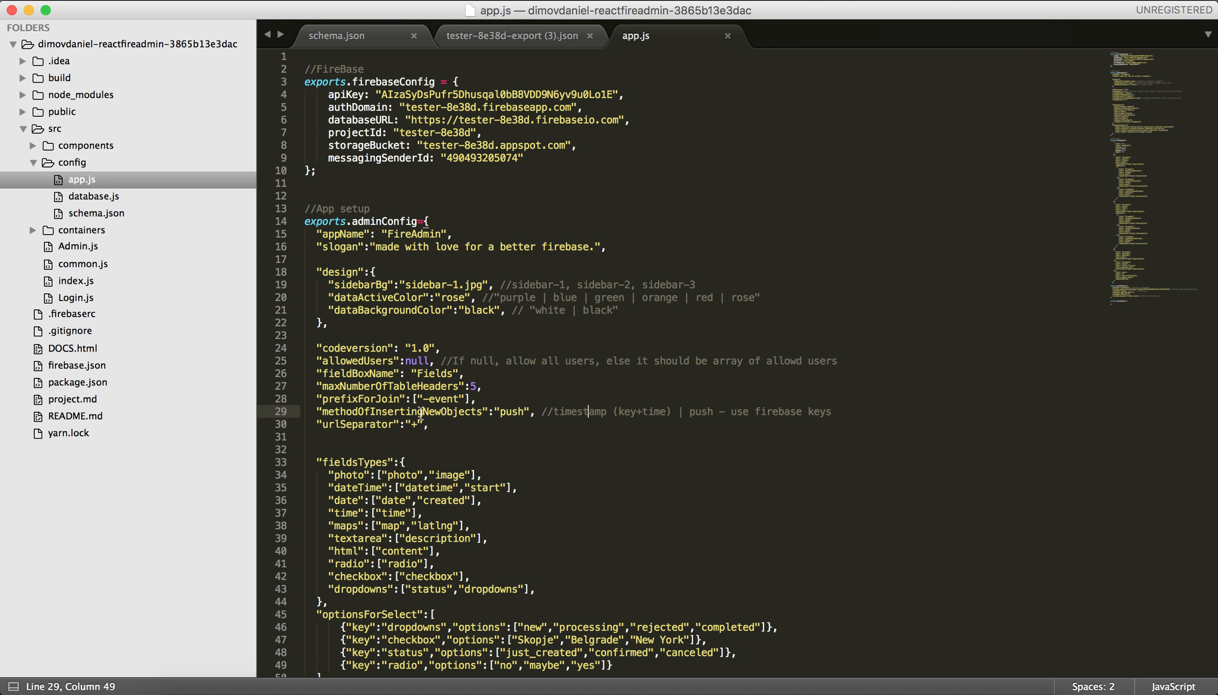
pyautogui.doubleClick(568, 412)
pyautogui.press('super+c')
pyautogui.doubleClick(510, 412)
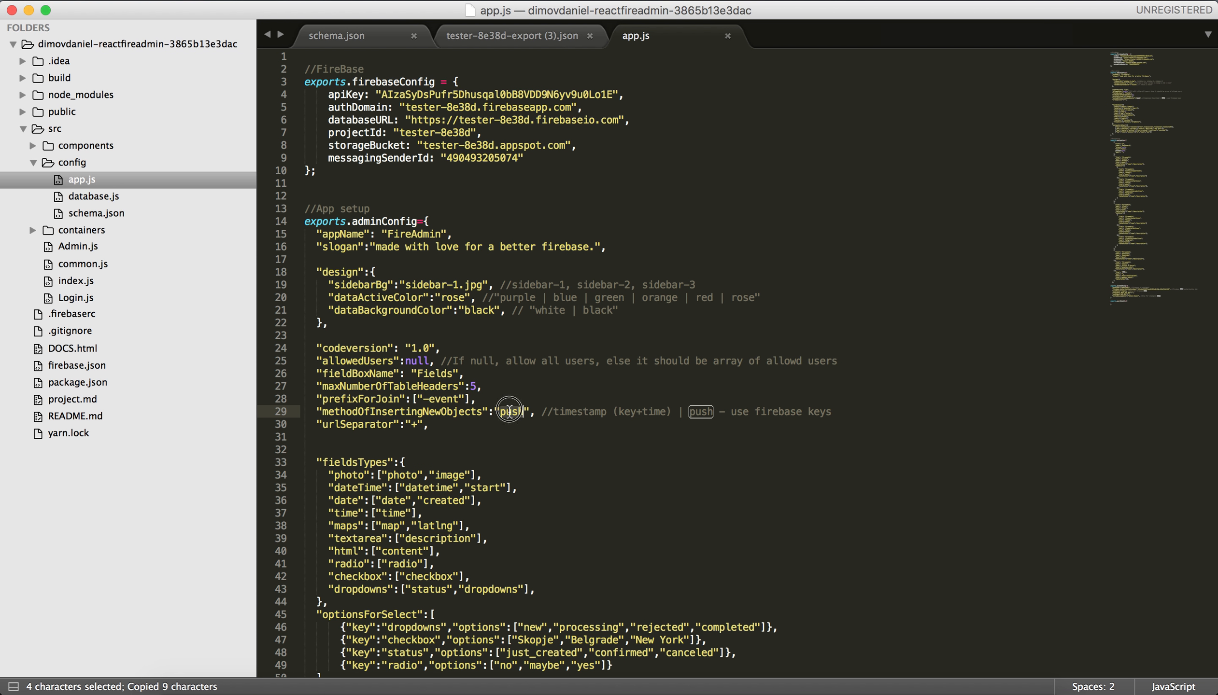
pyautogui.press('super+v')
pyautogui.press('super+s')
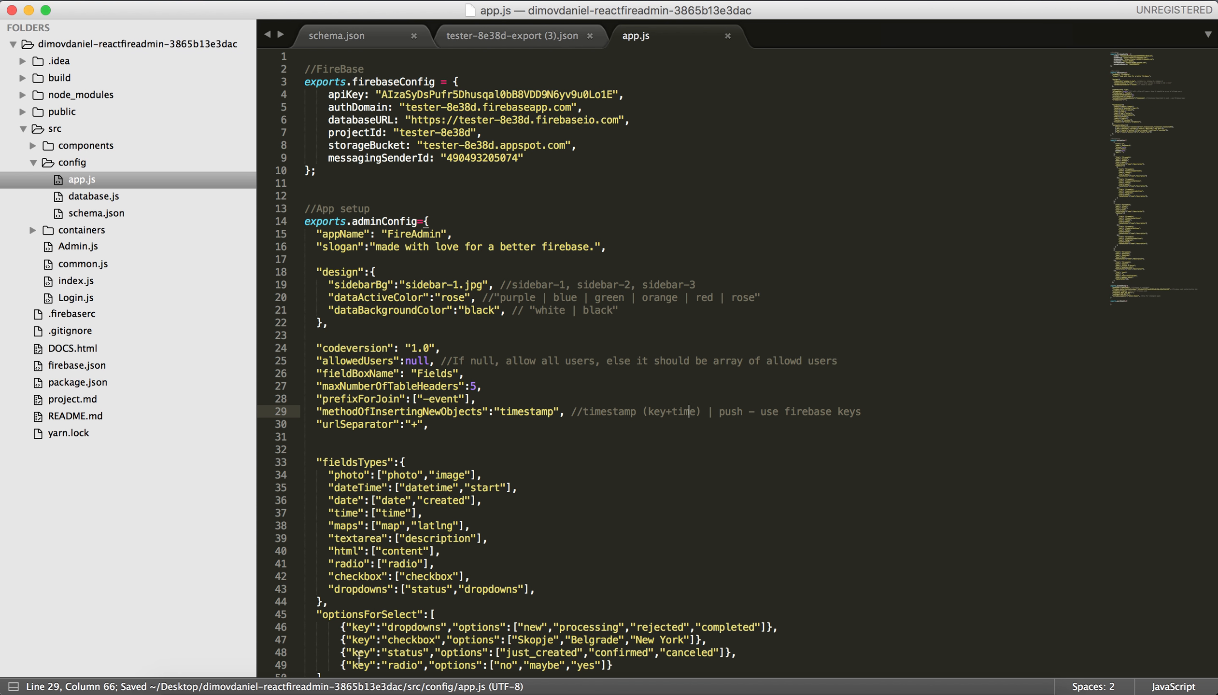
# - Return to Fire Admin in Chrome, add another item to the Skopje events and locate it in the Items table
pyautogui.click(304, 691)
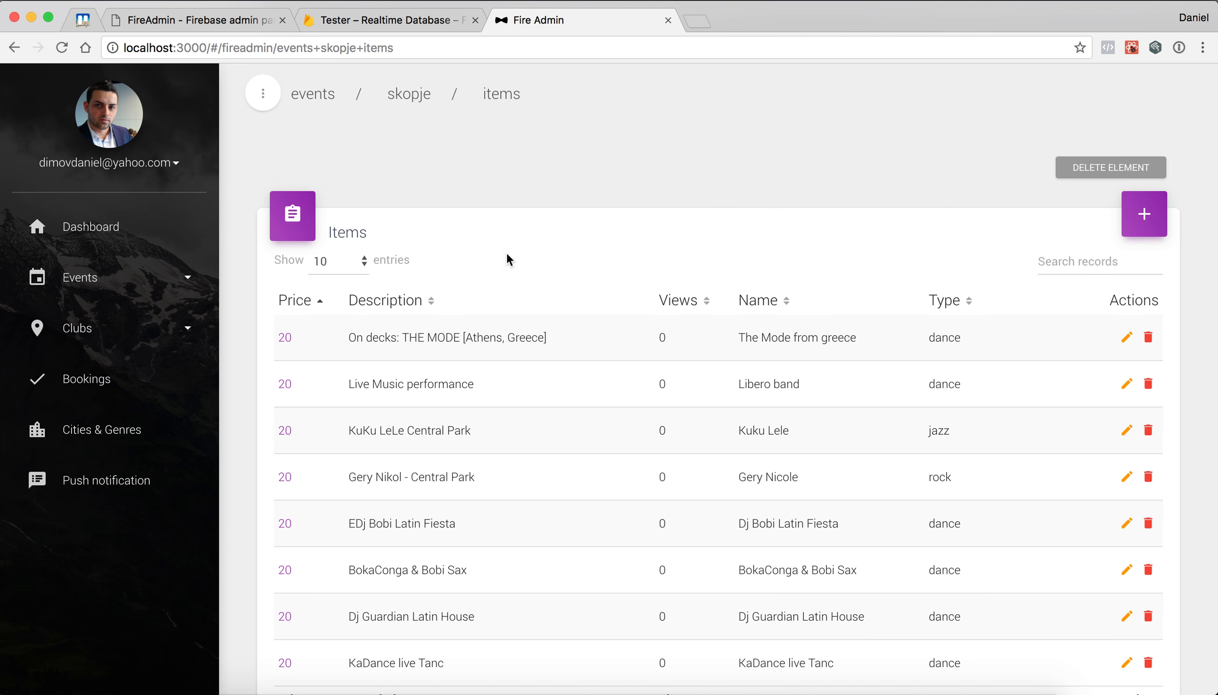
pyautogui.scroll(-5, 675, 320)
pyautogui.scroll(3, 675, 321)
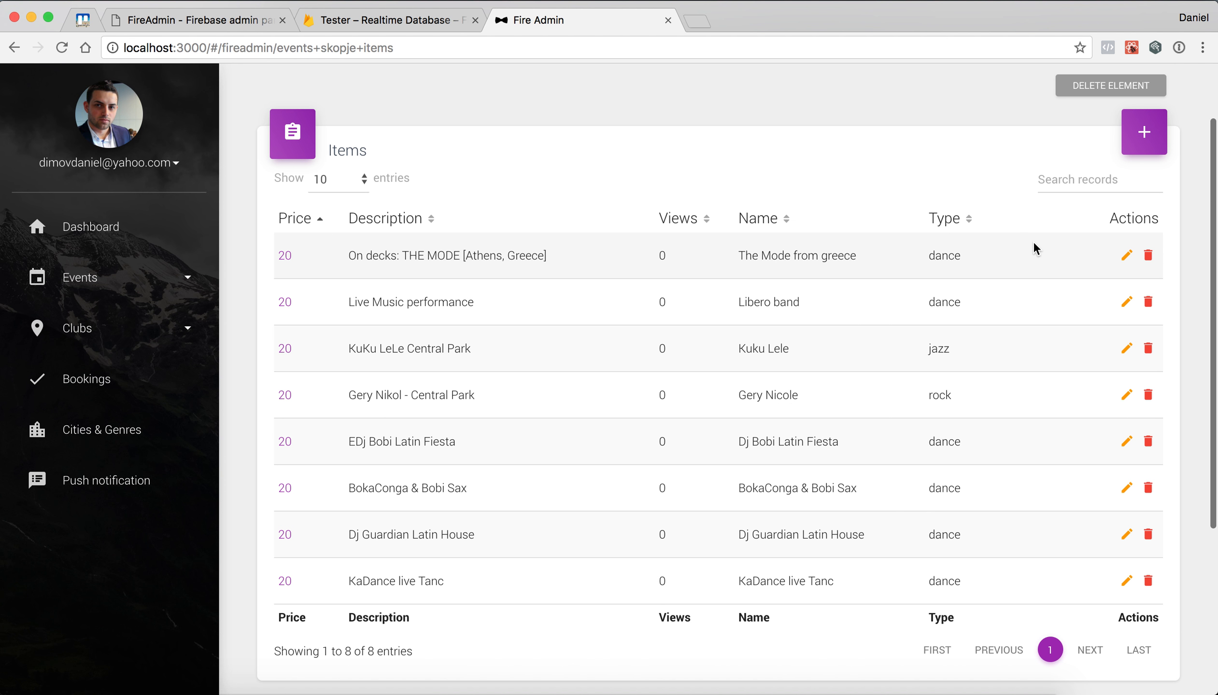
pyautogui.click(1142, 130)
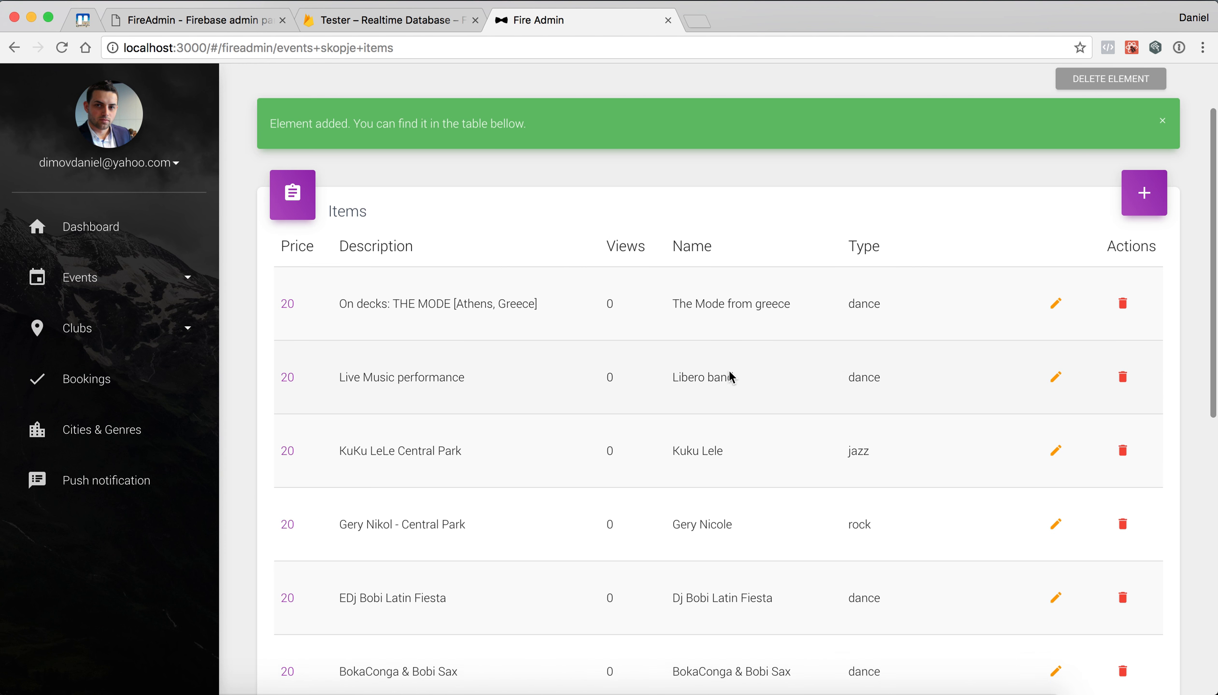
pyautogui.scroll(-5, 729, 371)
pyautogui.scroll(-3, 729, 377)
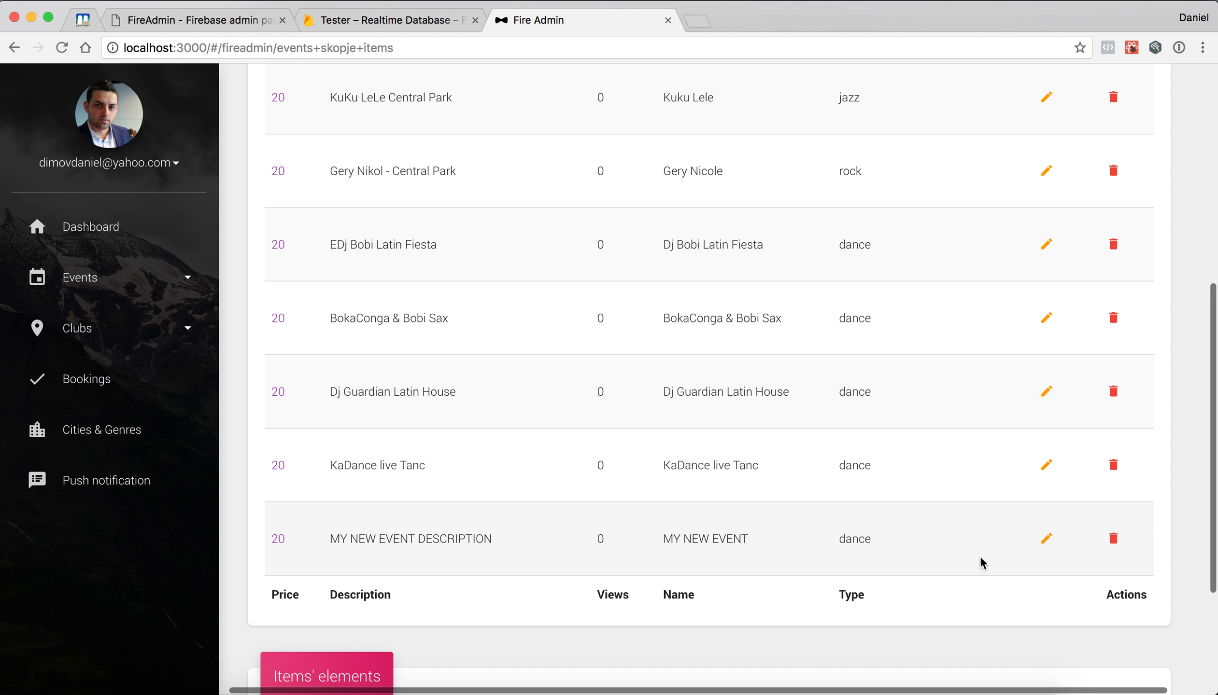
# - Open the newly added MY NEW EVENT item for editing and set its name to "Great event"
pyautogui.click(1045, 539)
pyautogui.scroll(5, 692, 333)
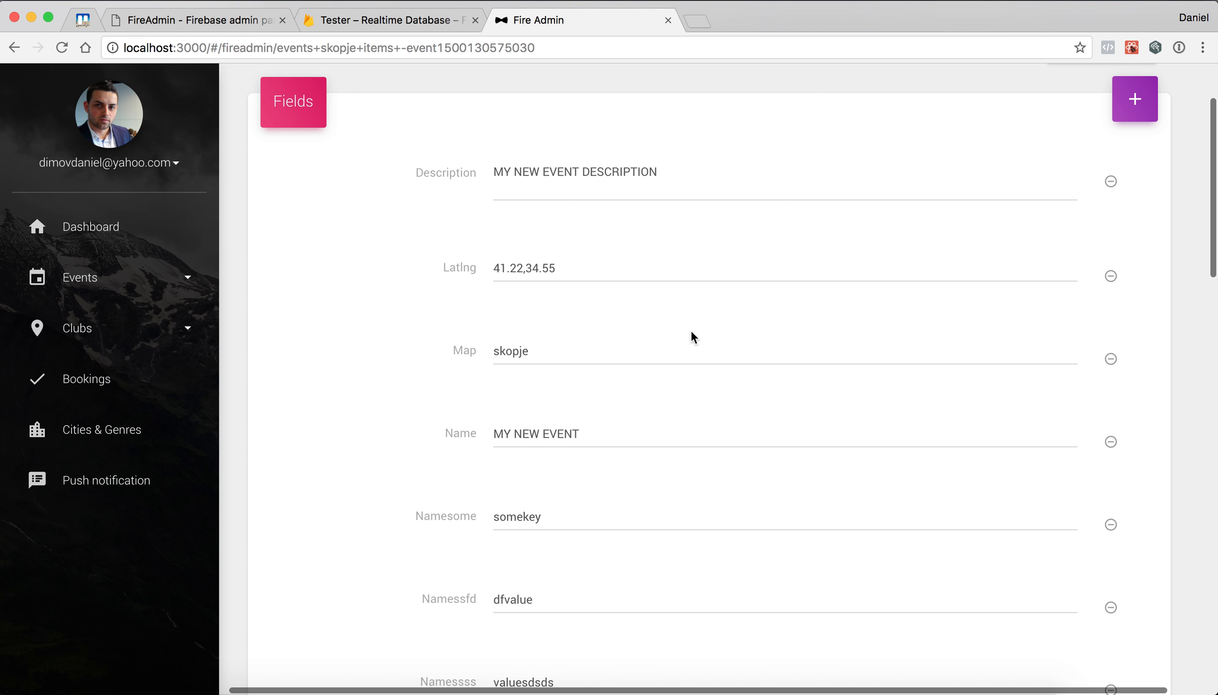
pyautogui.click(693, 181)
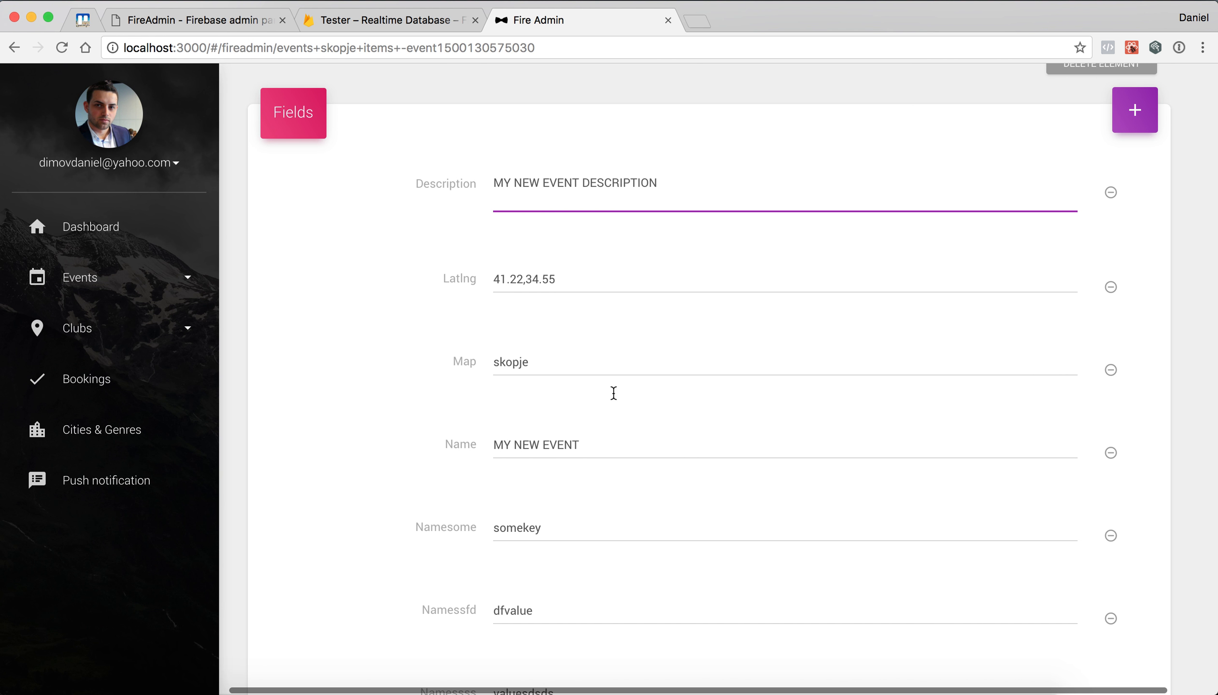
pyautogui.moveTo(604, 443); pyautogui.dragTo(443, 437)
pyautogui.write('gre')
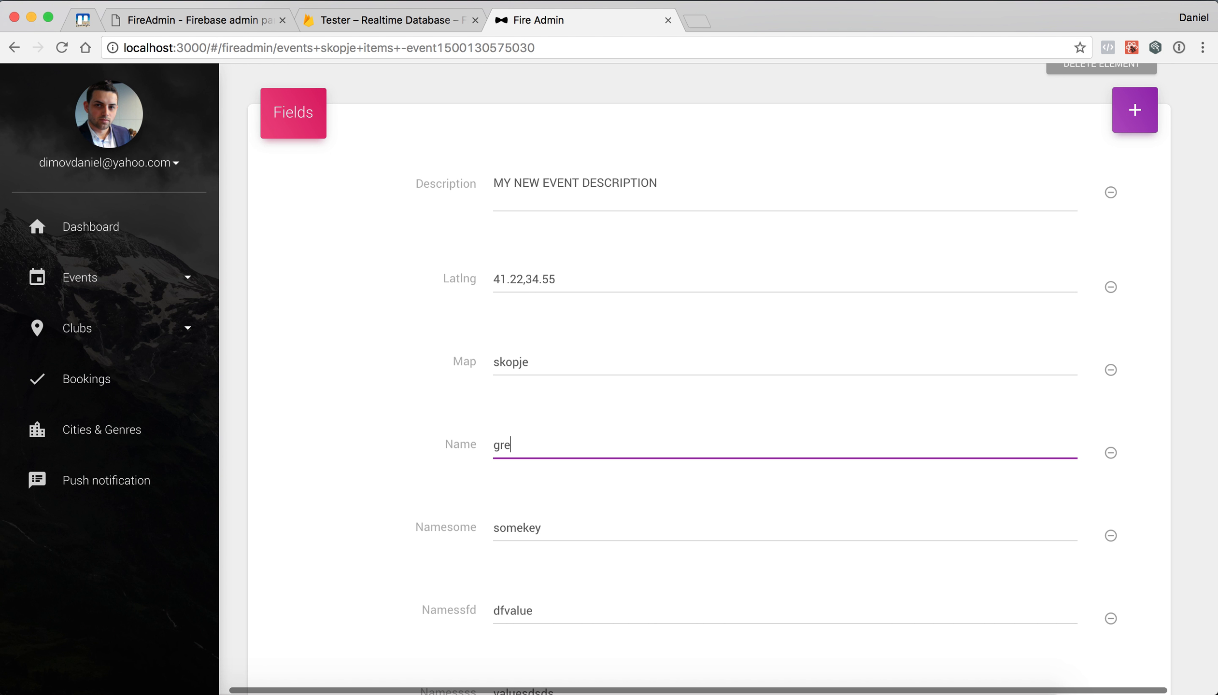
pyautogui.write('eat e')
pyautogui.press('BackSpace')
pyautogui.press('BackSpace')
pyautogui.press('BackSpace')
pyautogui.press('BackSpace')
pyautogui.click(388, 499)
# - Review the remaining fields of the new event, and return to the Skopje items list to look through it
pyautogui.scroll(-15, 388, 500)
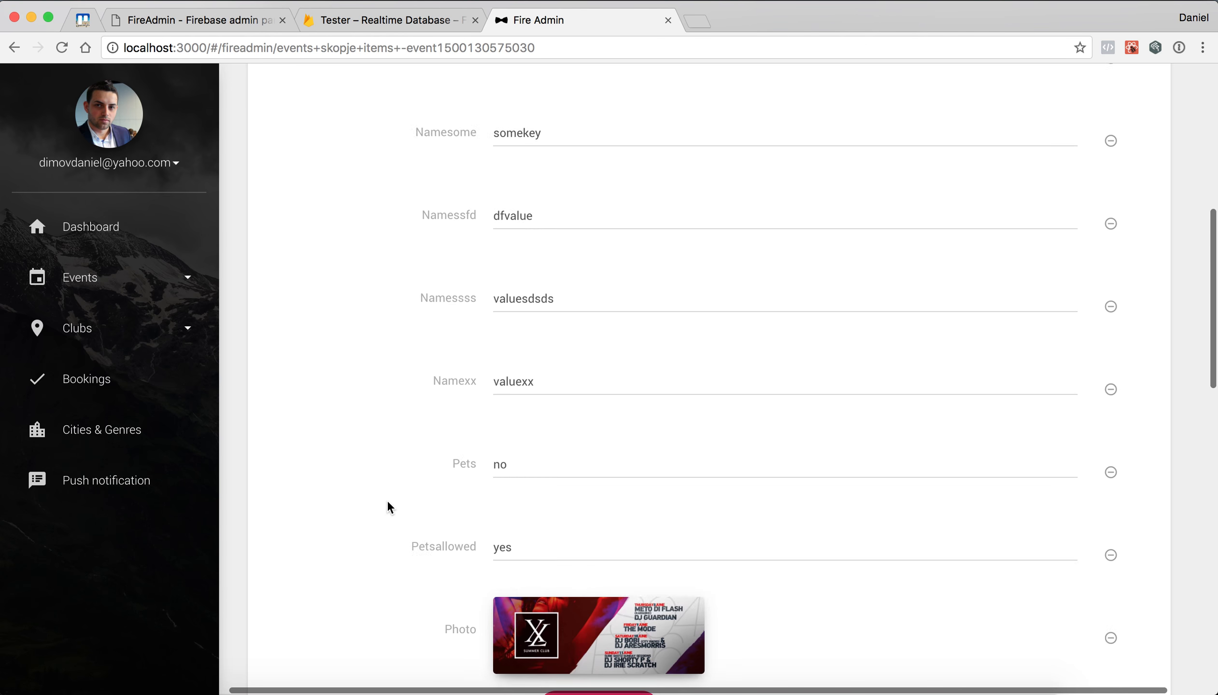
pyautogui.scroll(-5, 386, 483)
pyautogui.scroll(20, 385, 484)
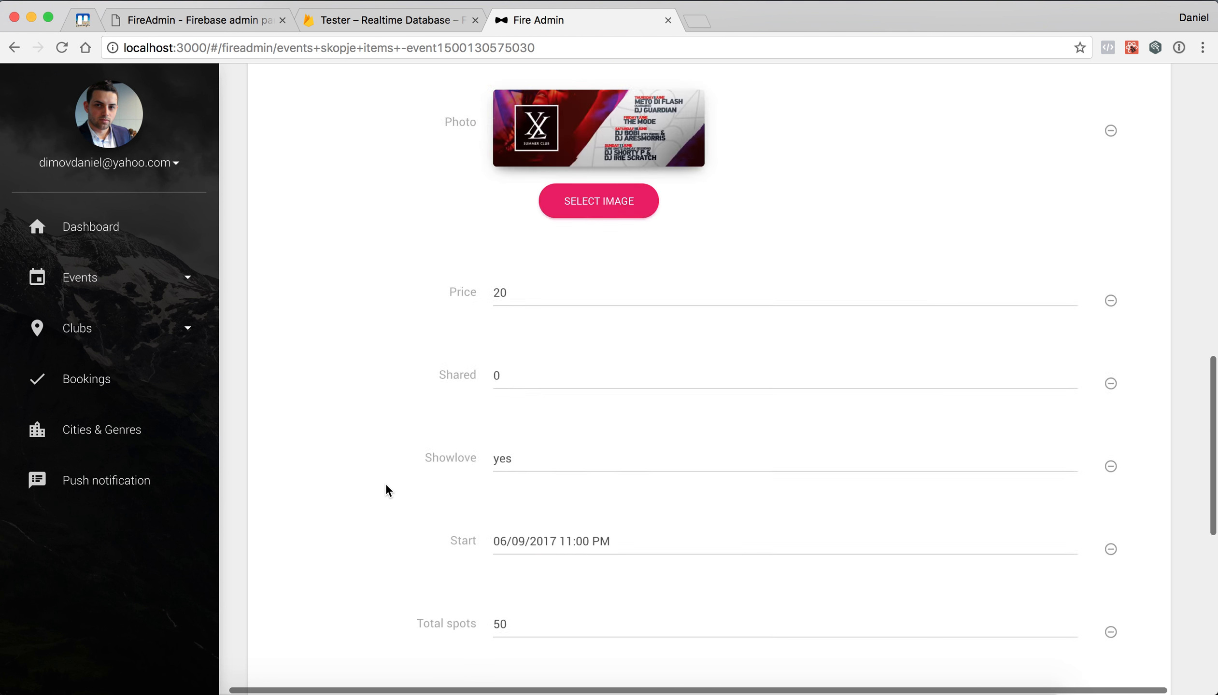
pyautogui.scroll(3, 394, 417)
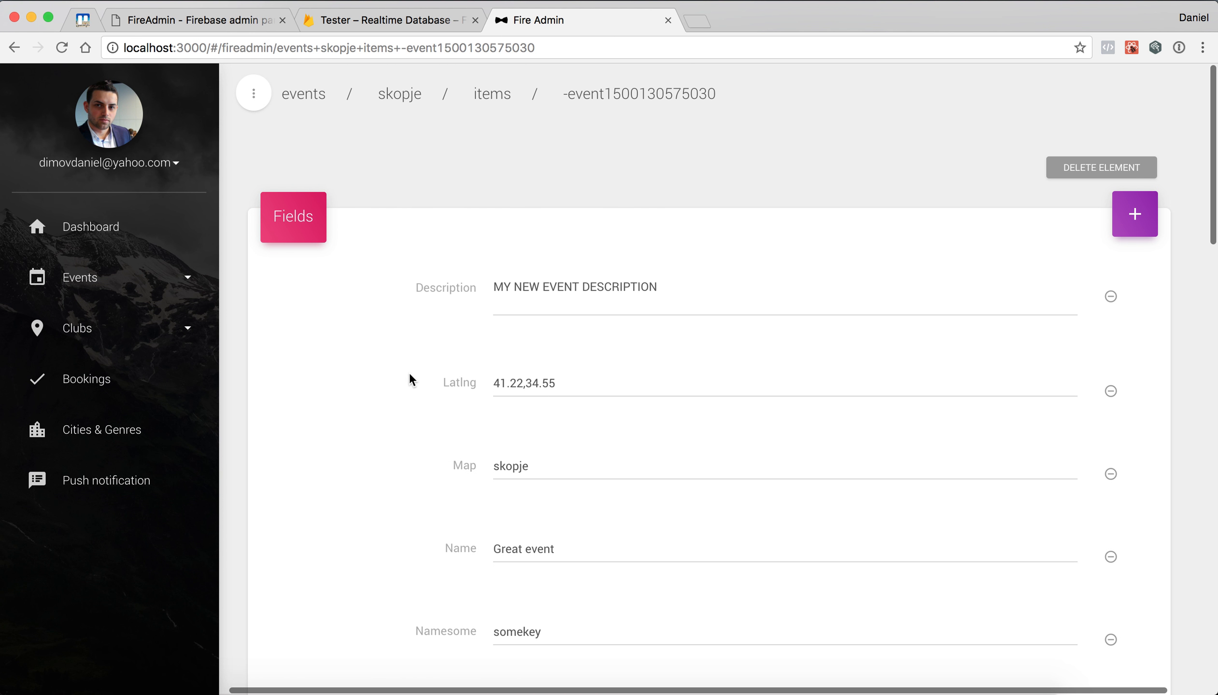
pyautogui.click(492, 94)
pyautogui.scroll(-5, 484, 365)
pyautogui.scroll(5, 476, 435)
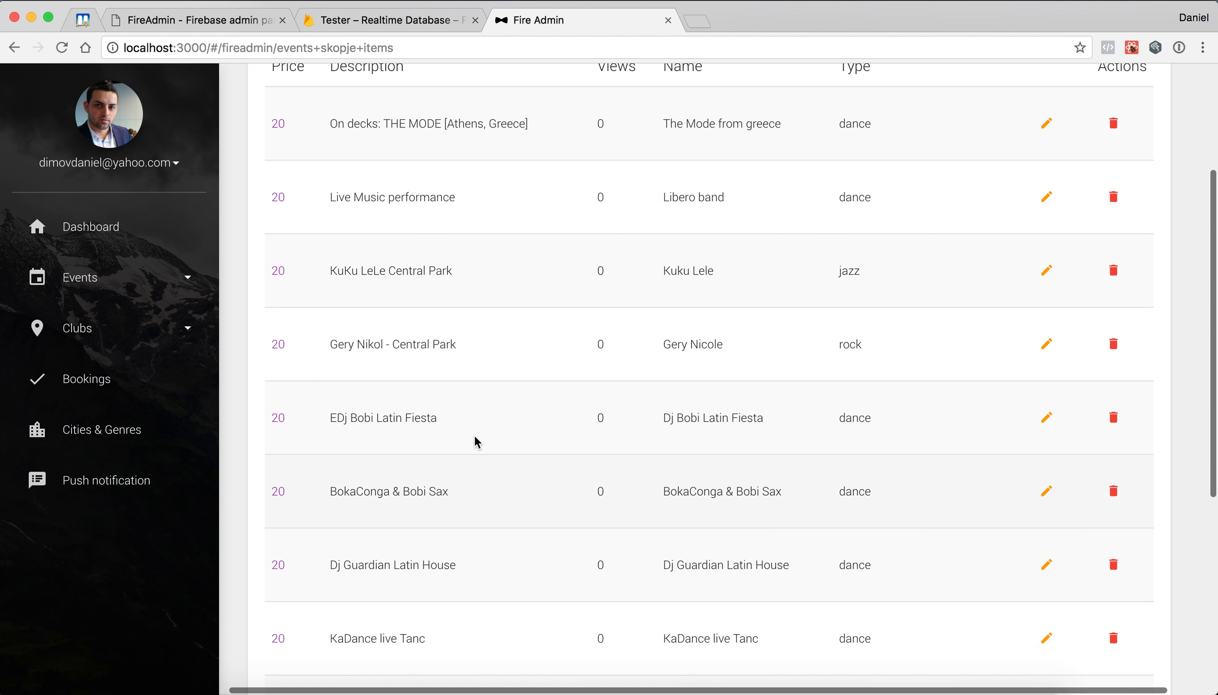
# - Switch to Sublime Text, open schema.json and collapse -event12342, -event12344 and -event12345 under sofia's items
pyautogui.click(579, 691)
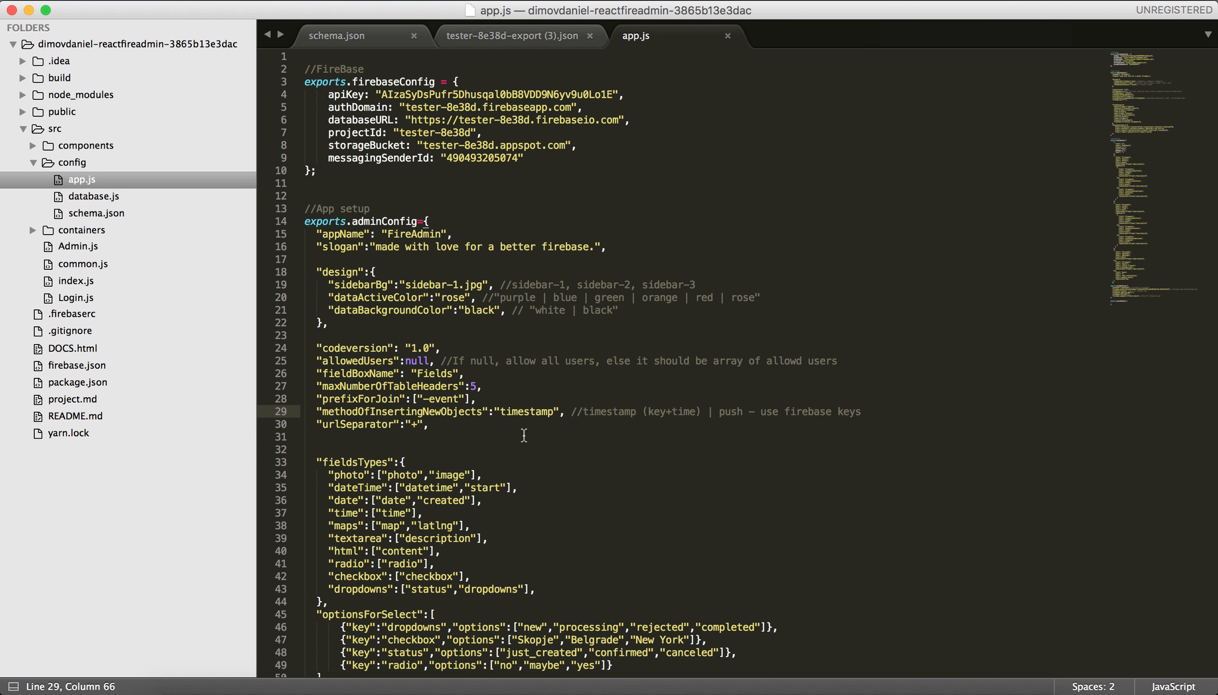
pyautogui.doubleClick(604, 414)
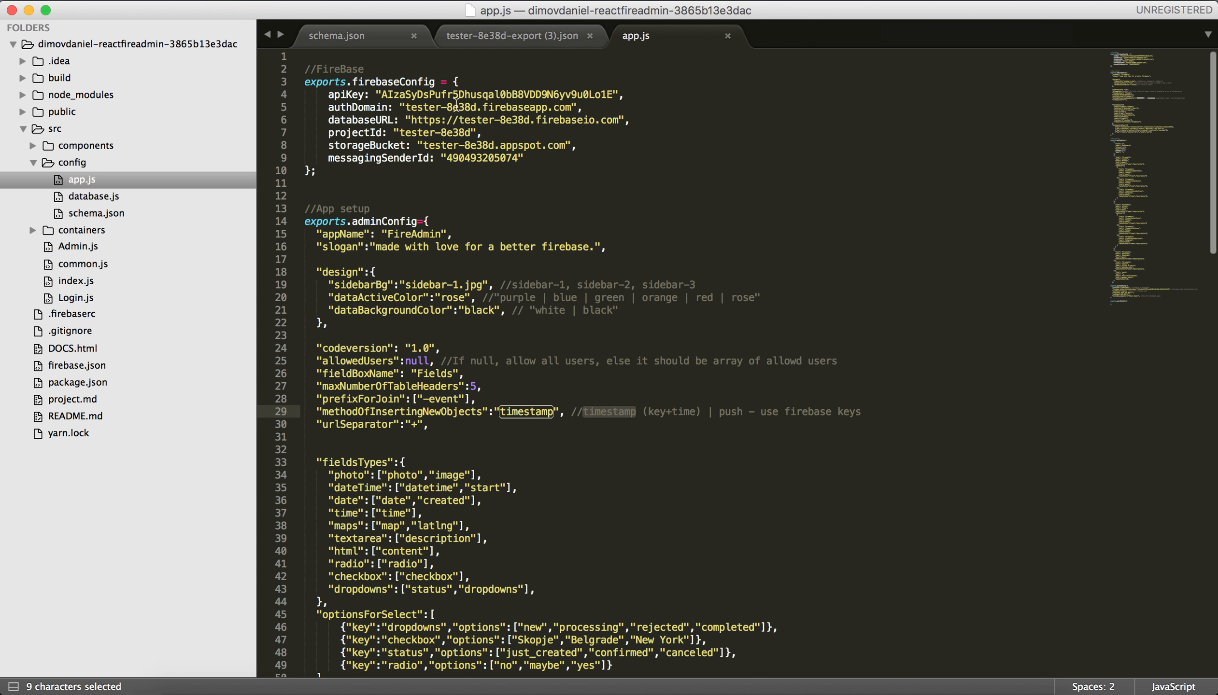
pyautogui.click(351, 44)
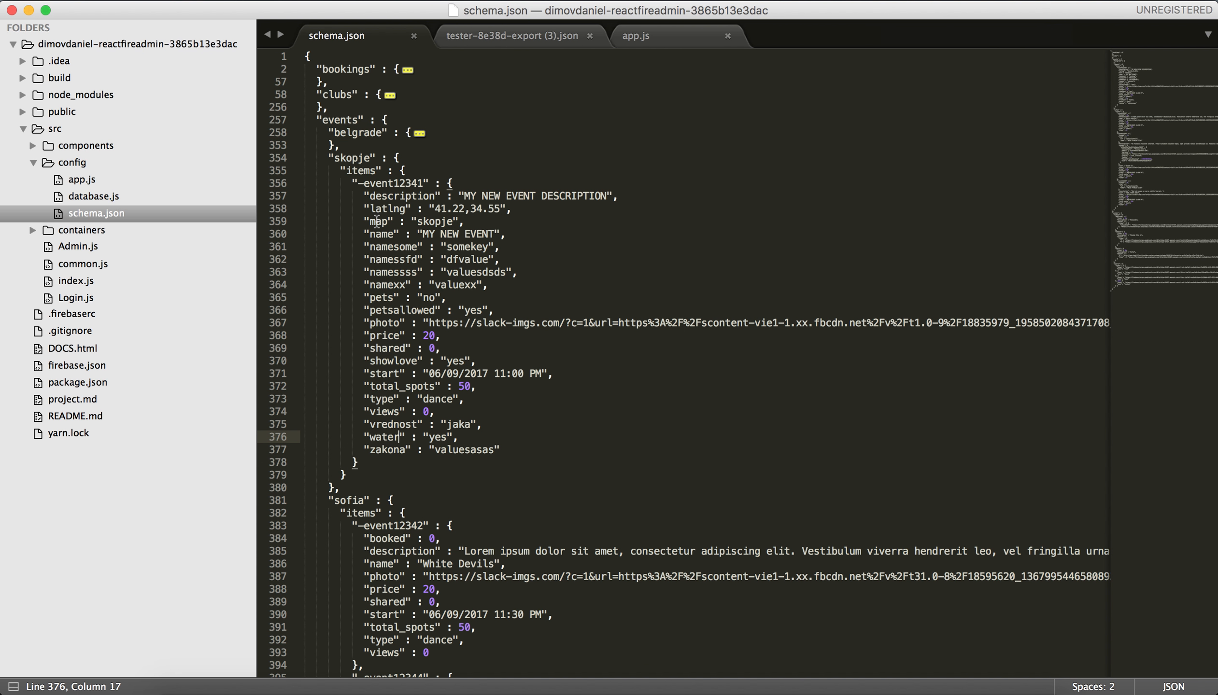
pyautogui.scroll(-5, 380, 216)
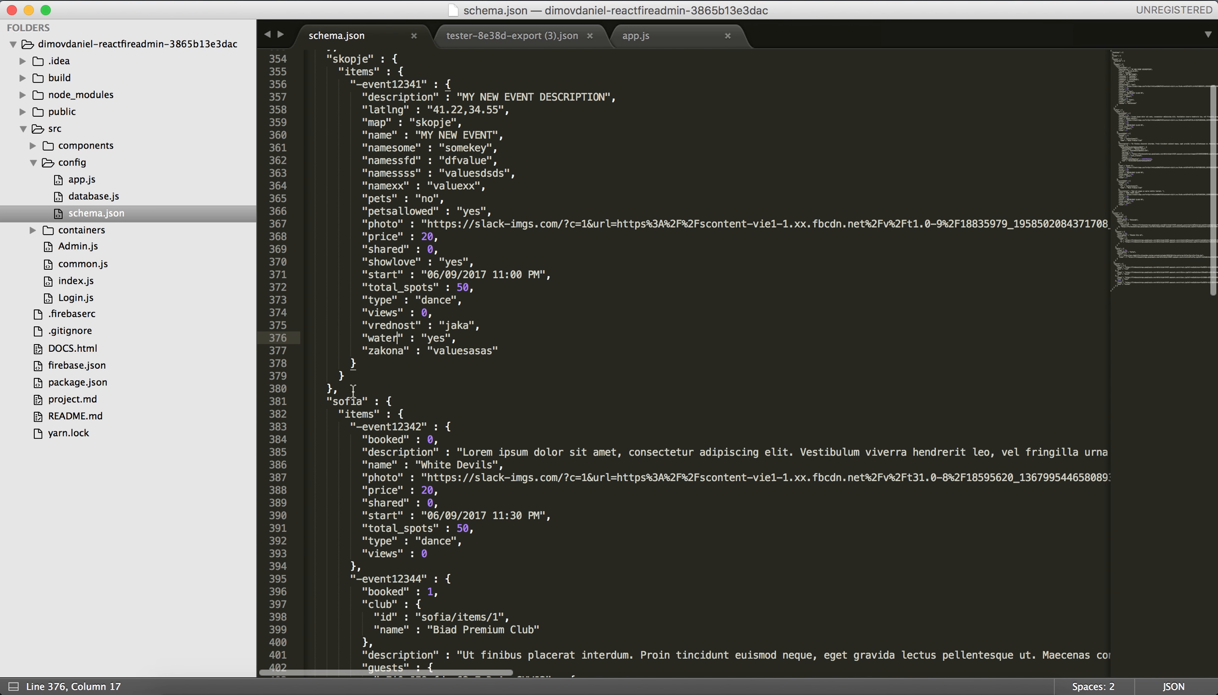
pyautogui.click(352, 402)
pyautogui.click(413, 413)
pyautogui.click(466, 426)
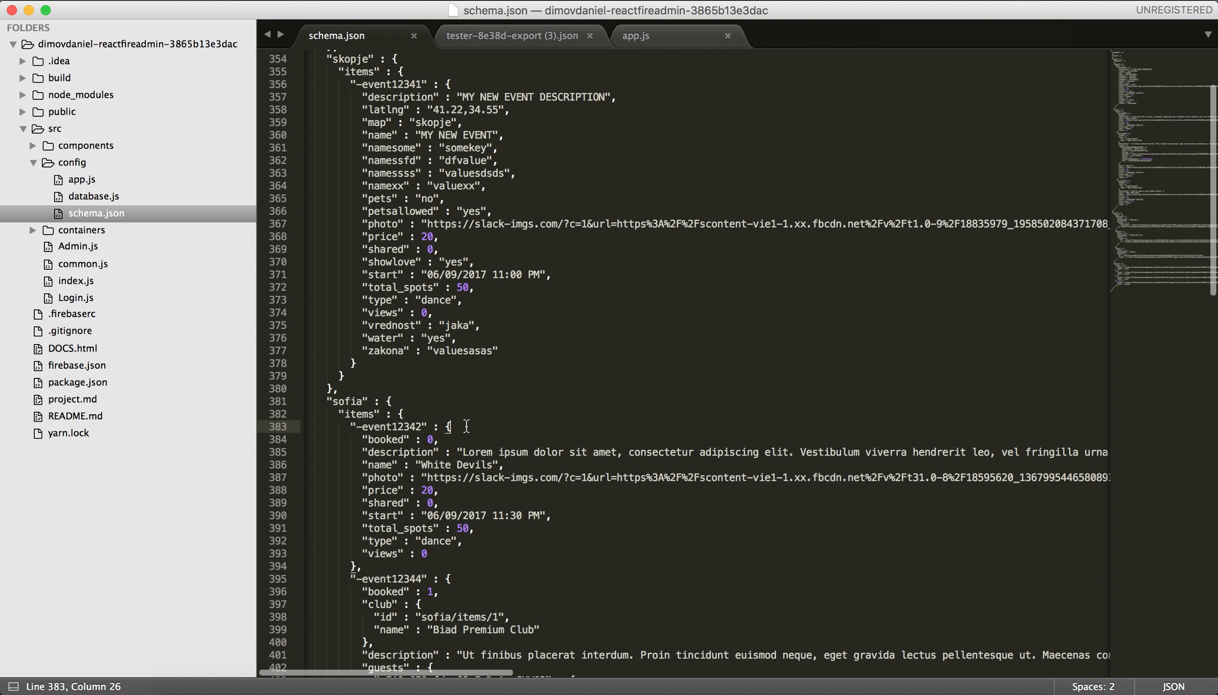
pyautogui.click(293, 427)
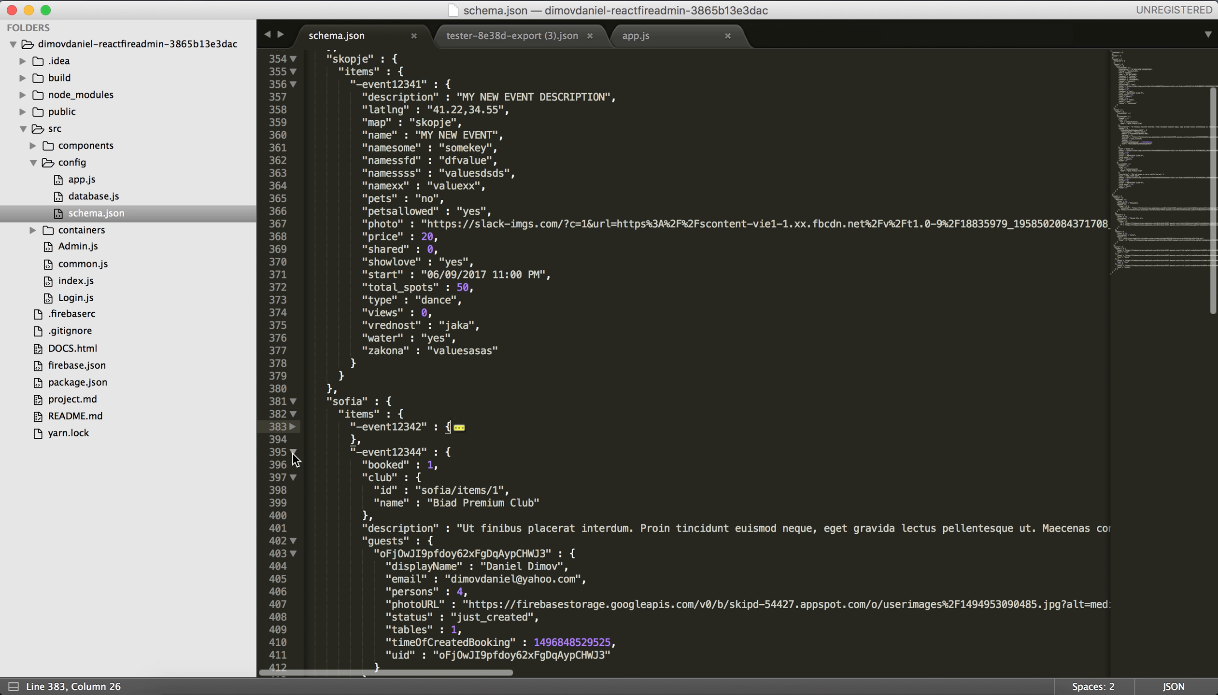
pyautogui.click(293, 452)
pyautogui.click(293, 477)
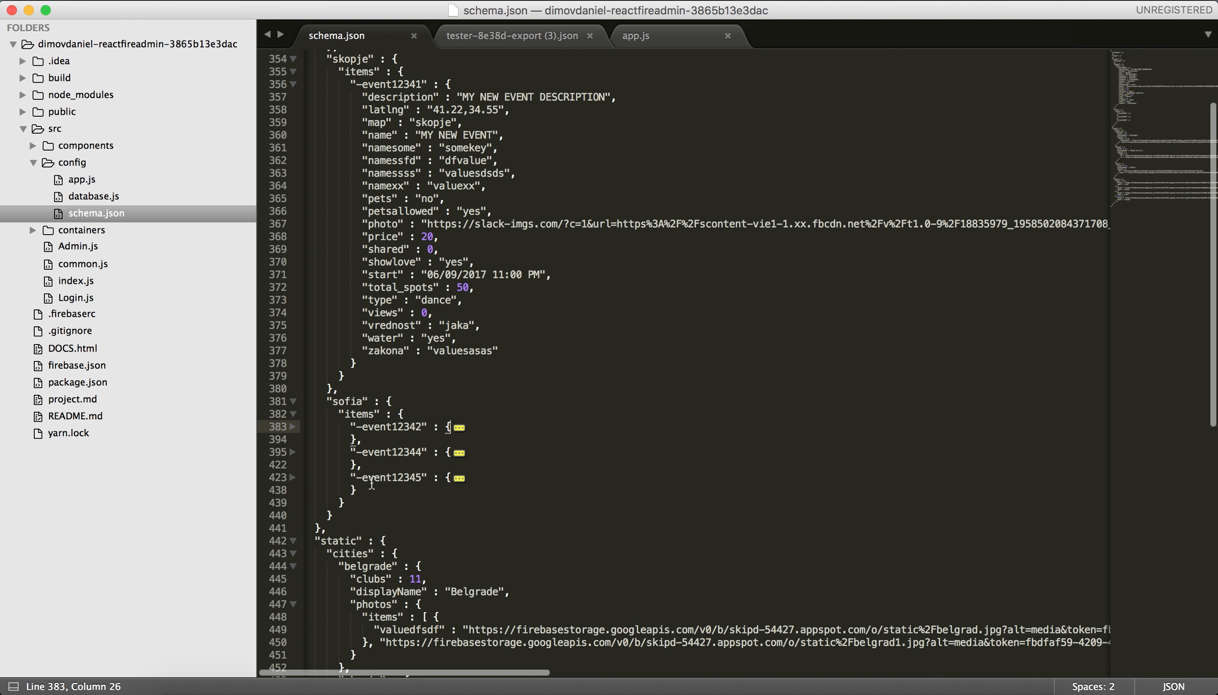
# - Delete -event12344 and -event12345 from sofia's items, save schema.json and return to Fire Admin in Chrome
pyautogui.moveTo(364, 487); pyautogui.dragTo(358, 439)
pyautogui.press('BackSpace')
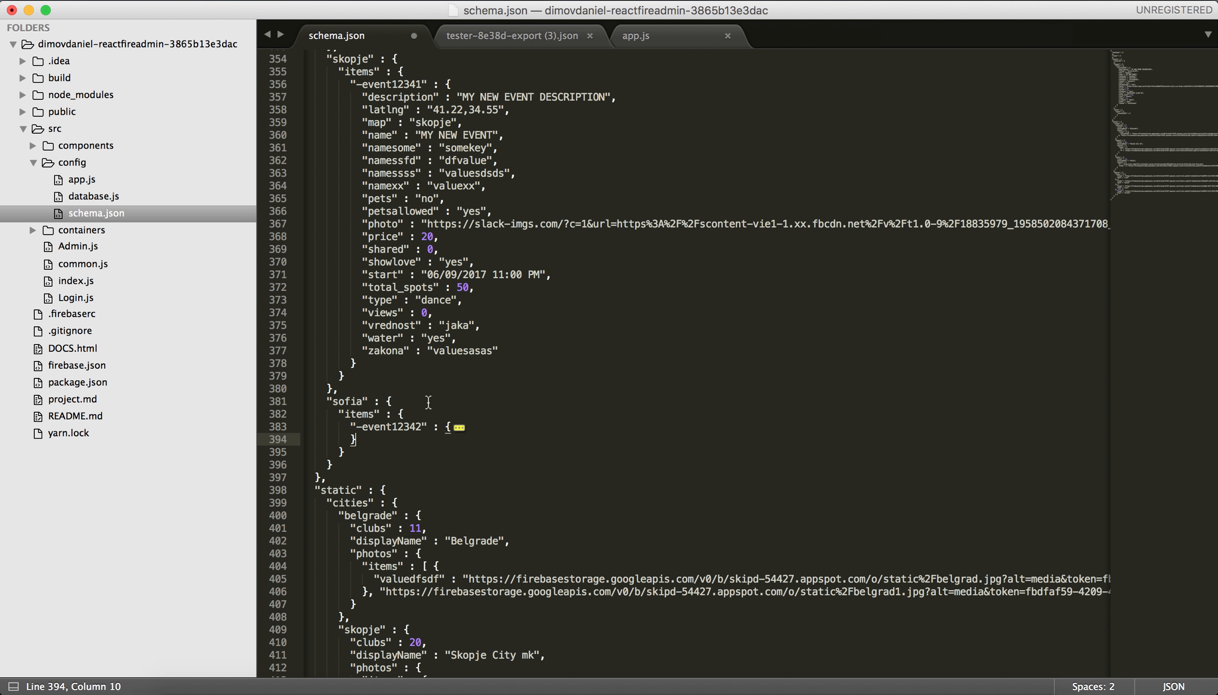
pyautogui.scroll(2, 477, 220)
pyautogui.scroll(2, 462, 374)
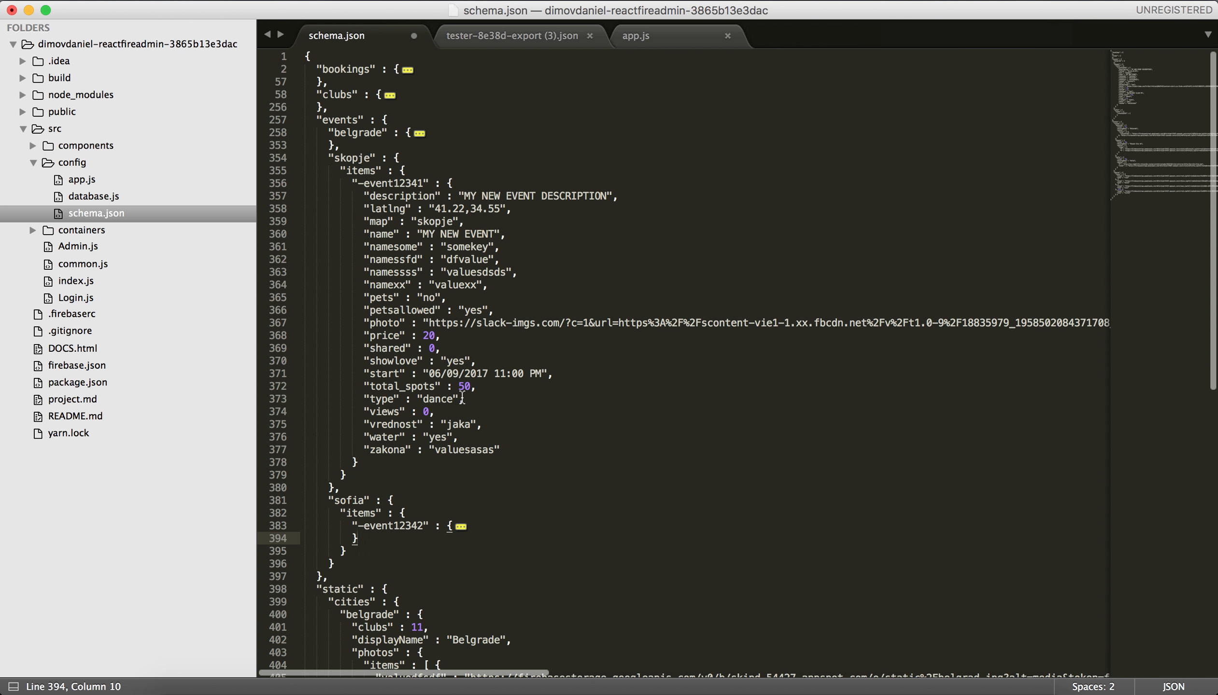
pyautogui.press('super+s')
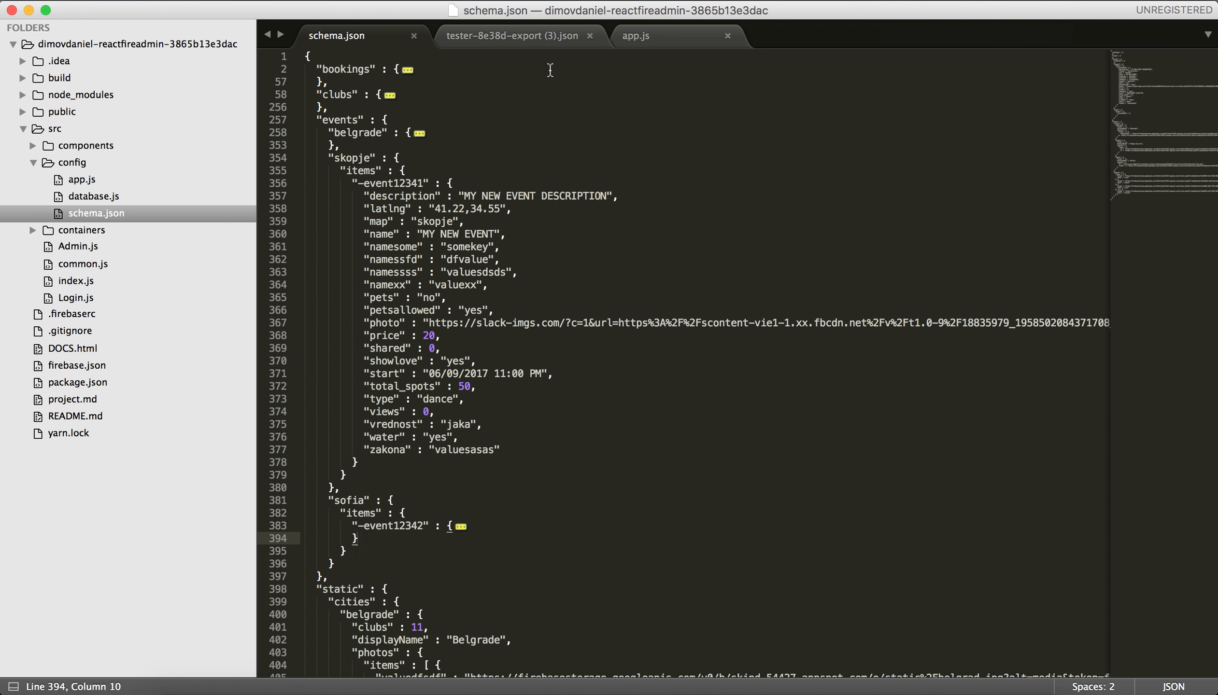
pyautogui.press('super+Tab')
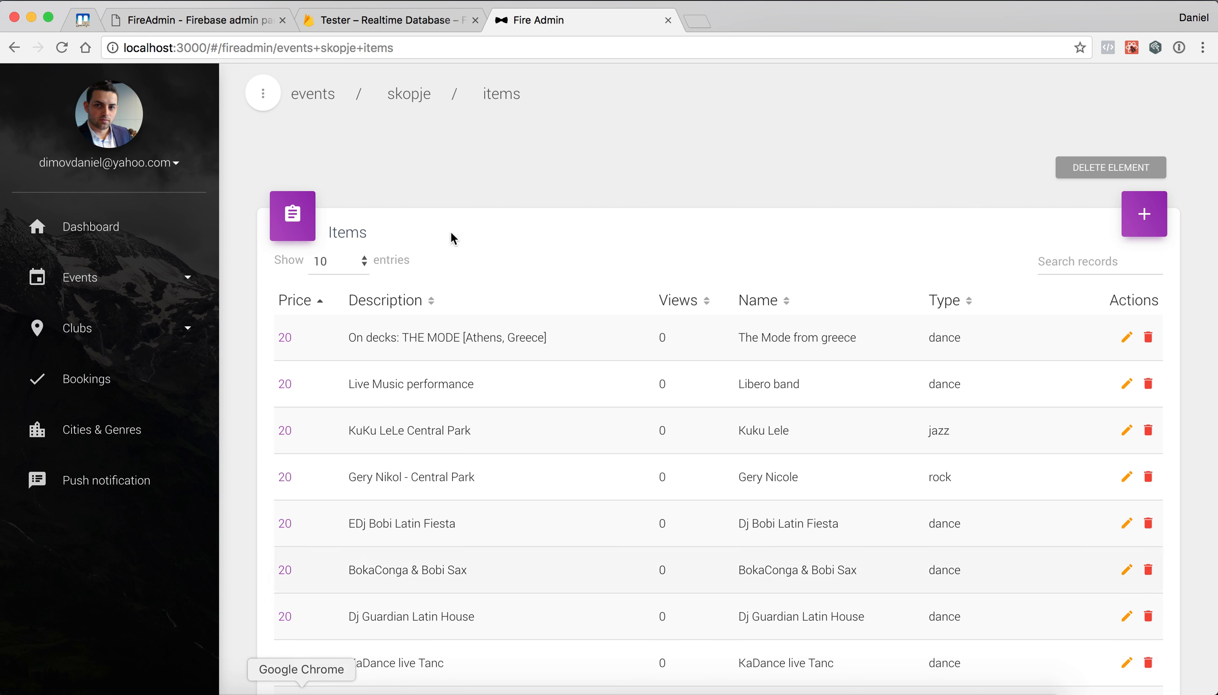